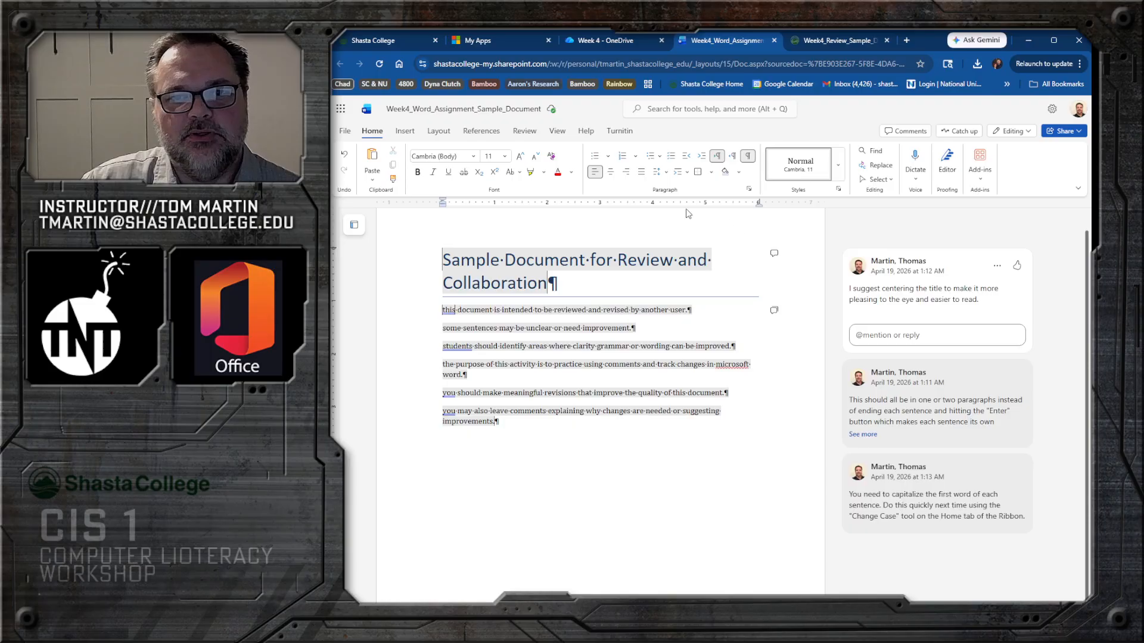
Step: Turn on Track Changes for everyone in the document
{"action": "left_click", "coordinate": [525, 131]}
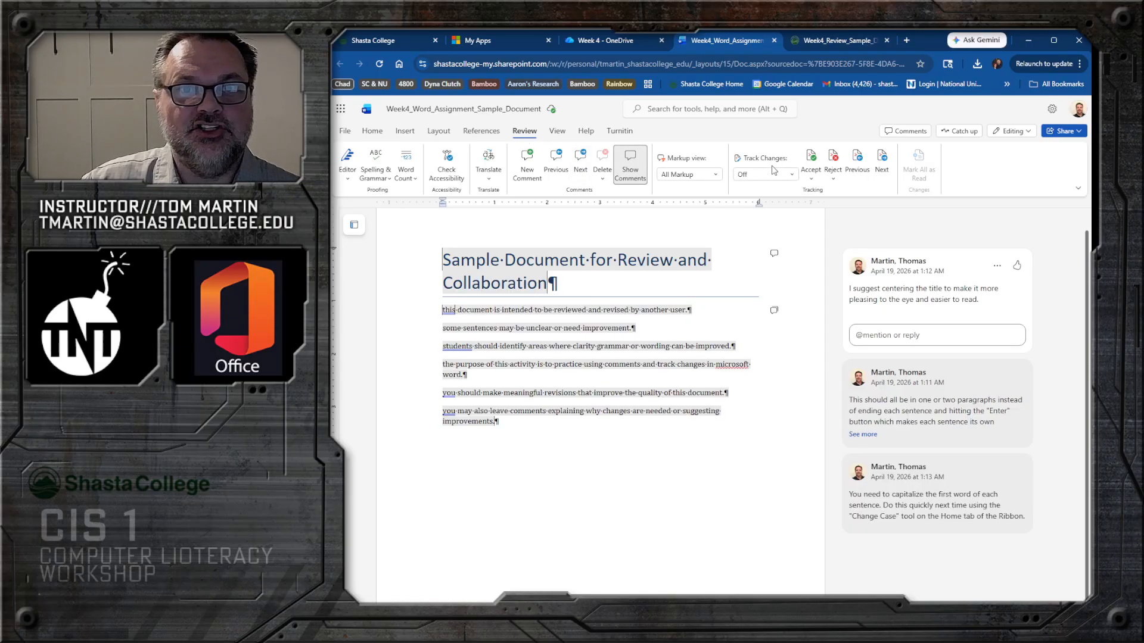
{"action": "left_click", "coordinate": [792, 174]}
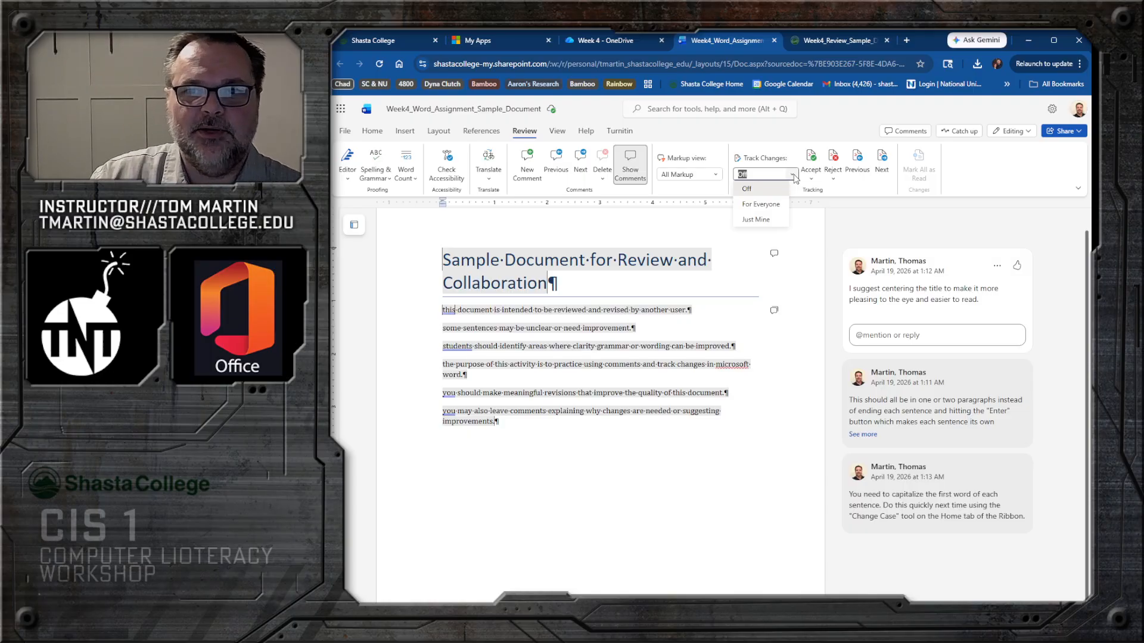
{"action": "left_click", "coordinate": [768, 207]}
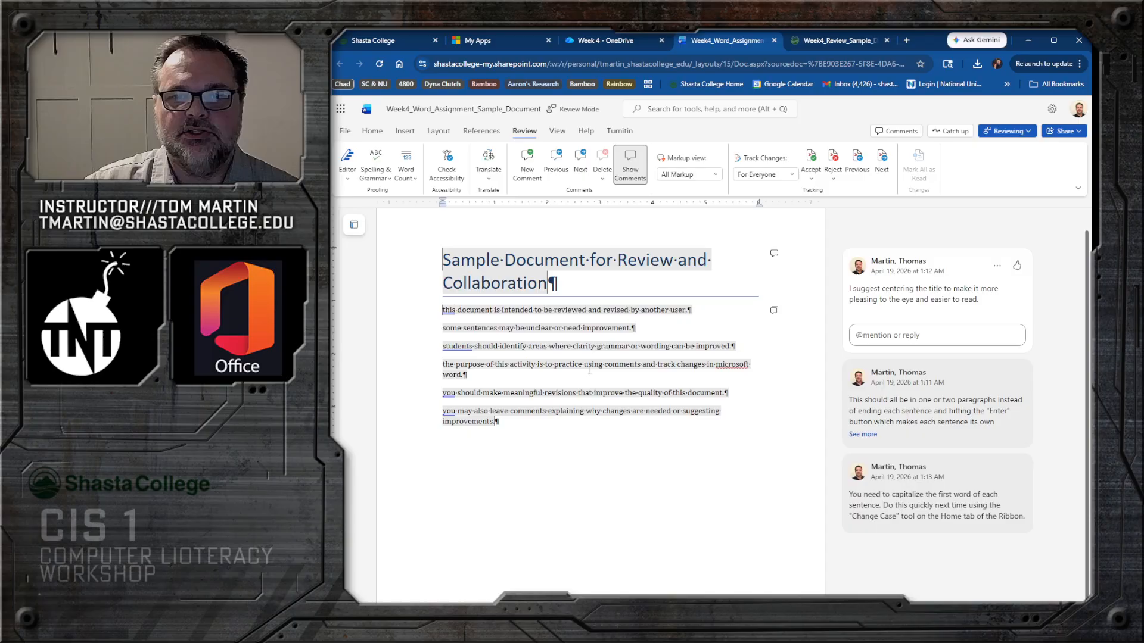
Step: Center the title "Sample Document for Review and Collaboration" as a tracked formatting change
{"action": "triple_click", "coordinate": [536, 278]}
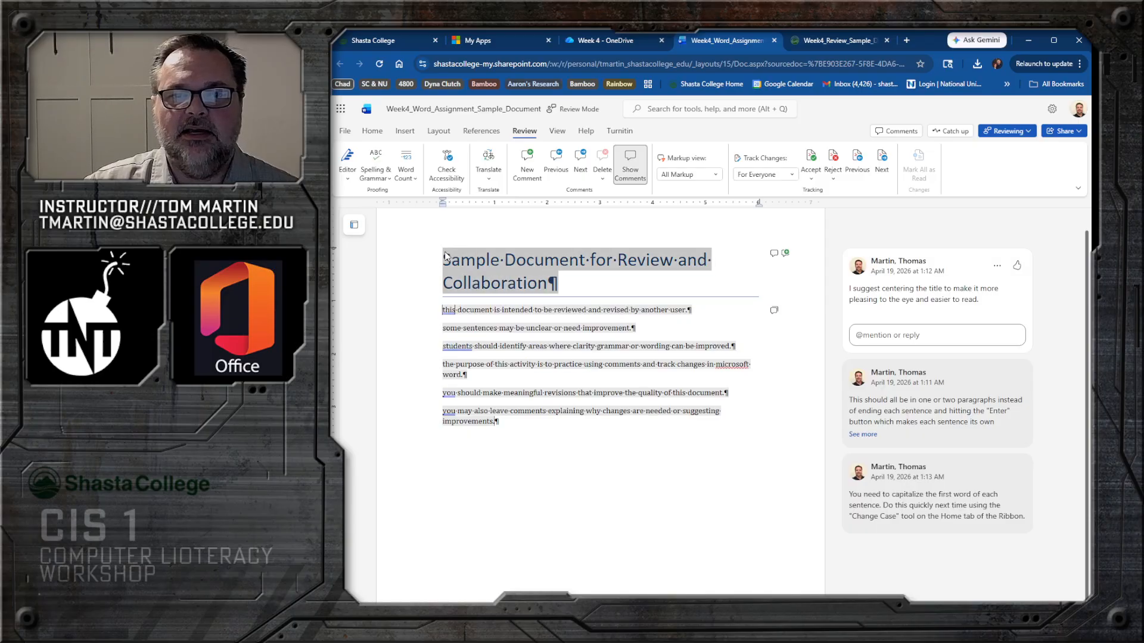
{"action": "left_click", "coordinate": [372, 131]}
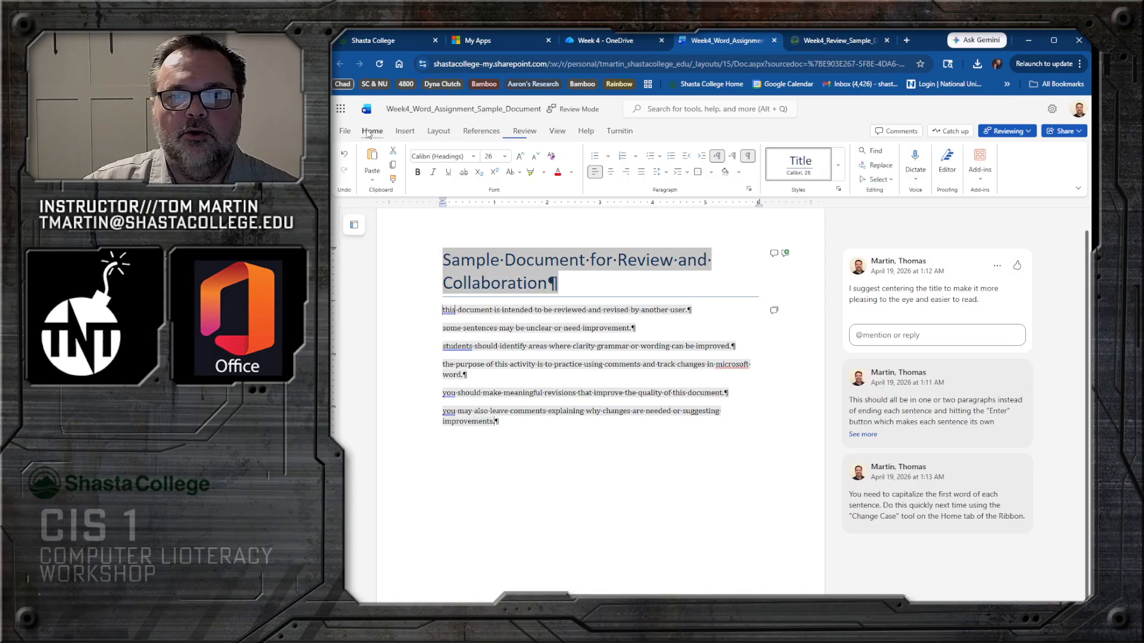
{"action": "left_click", "coordinate": [610, 173]}
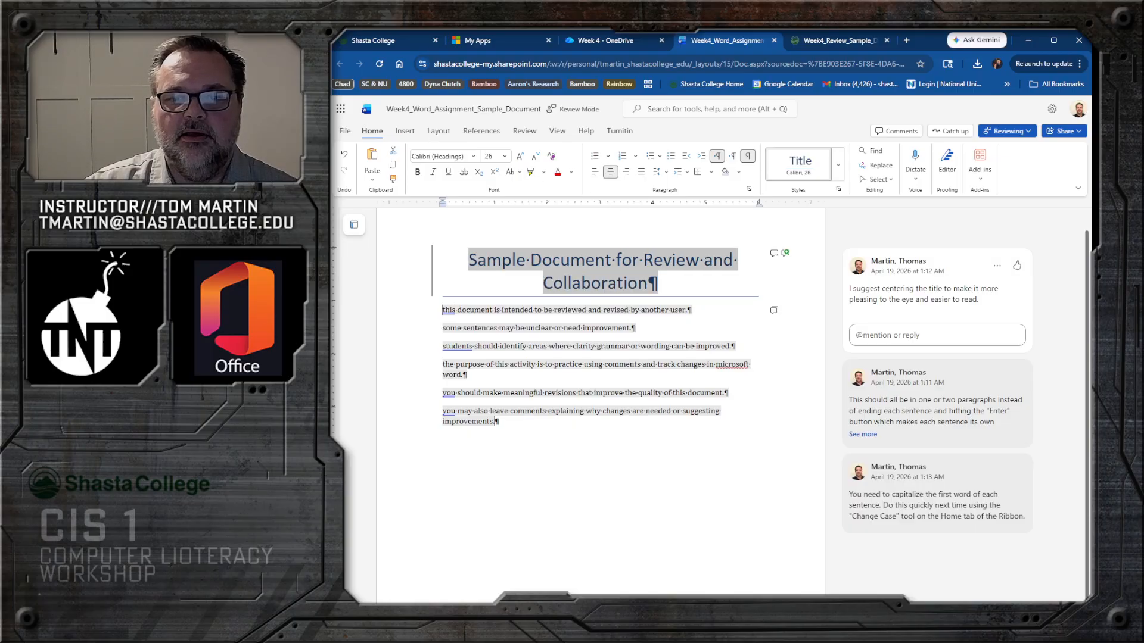
{"action": "left_click", "coordinate": [586, 572]}
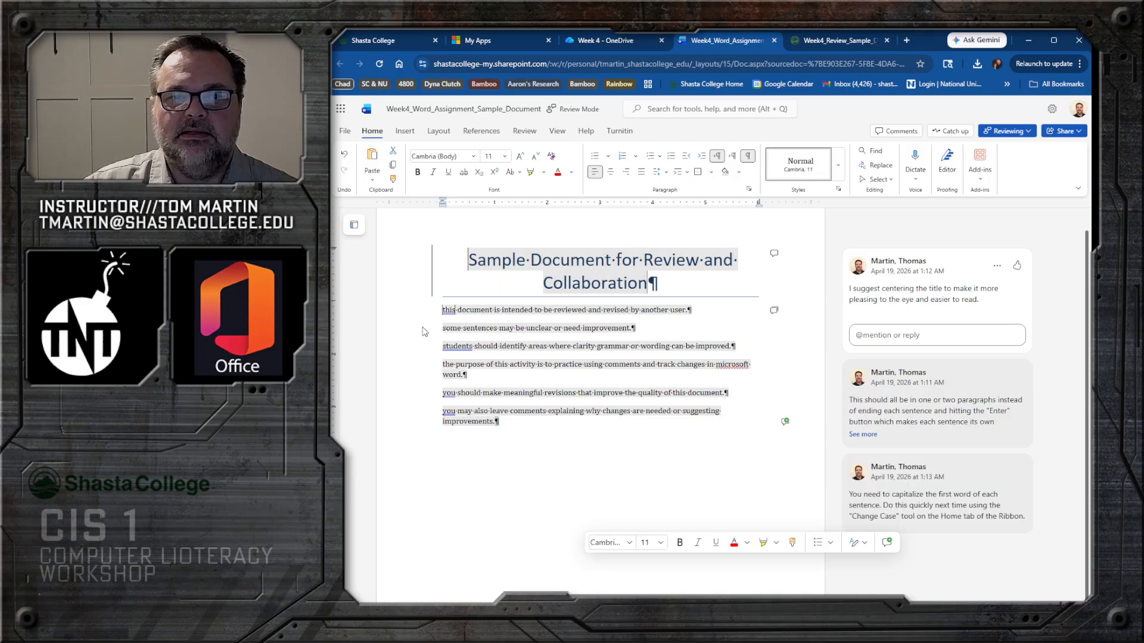
Step: Toggle the tracked-change markup between simple and full display with the change bar beside the title
{"action": "left_click", "coordinate": [433, 286]}
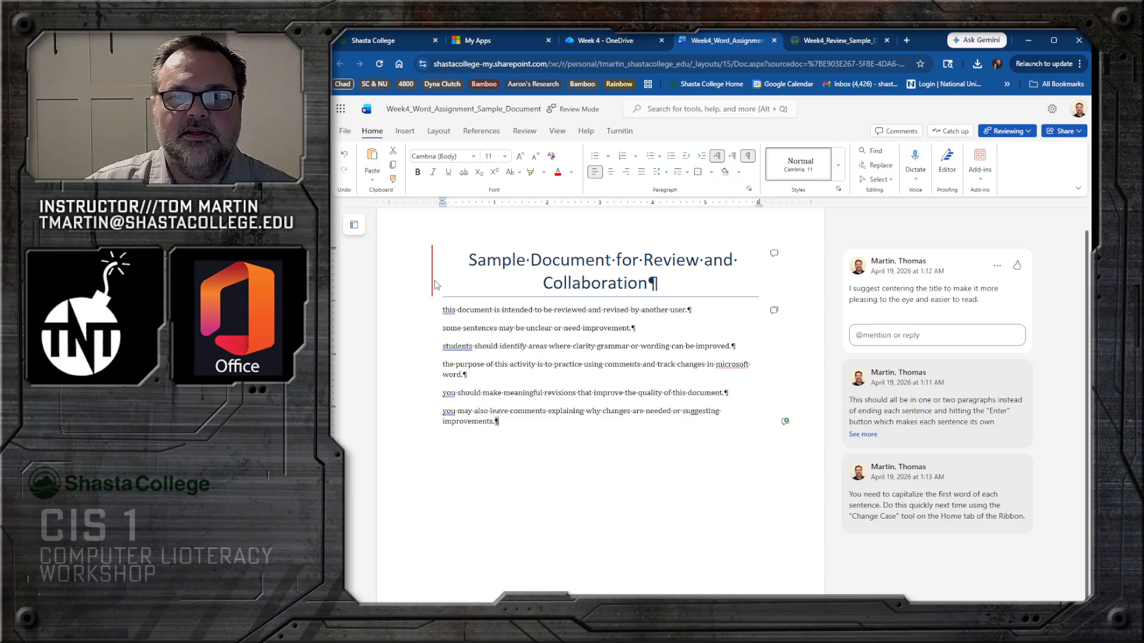
{"action": "double_click", "coordinate": [433, 285]}
{"action": "left_click", "coordinate": [433, 284]}
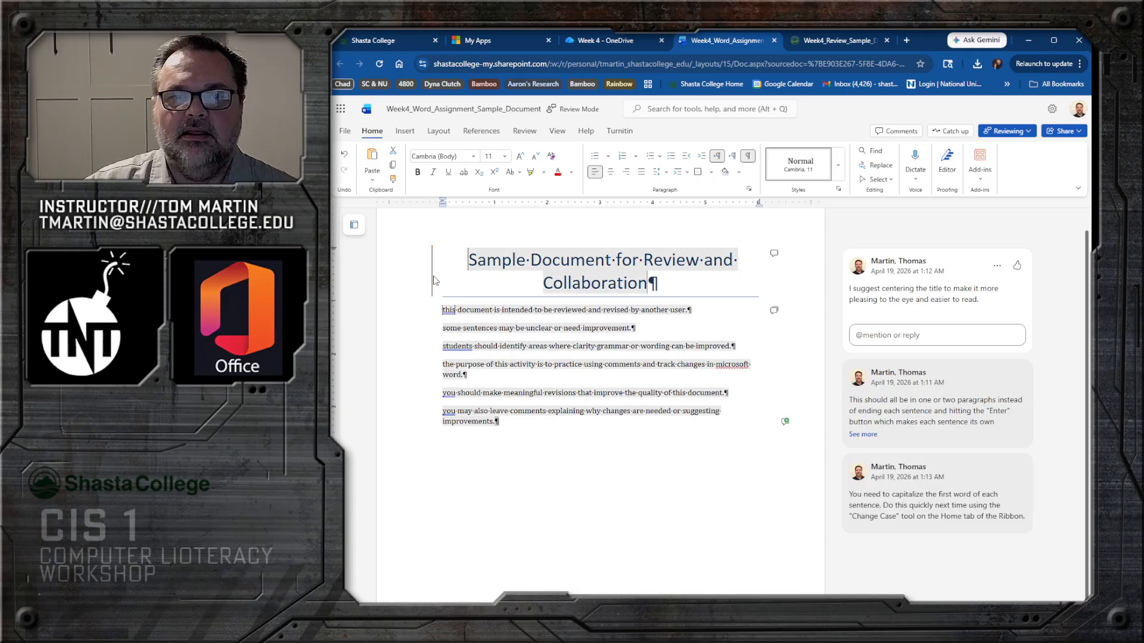
{"action": "key", "text": "ctrl+a"}
Step: Accept the centered-formatting suggestion on the title and undo the acceptance
{"action": "left_click", "coordinate": [569, 282]}
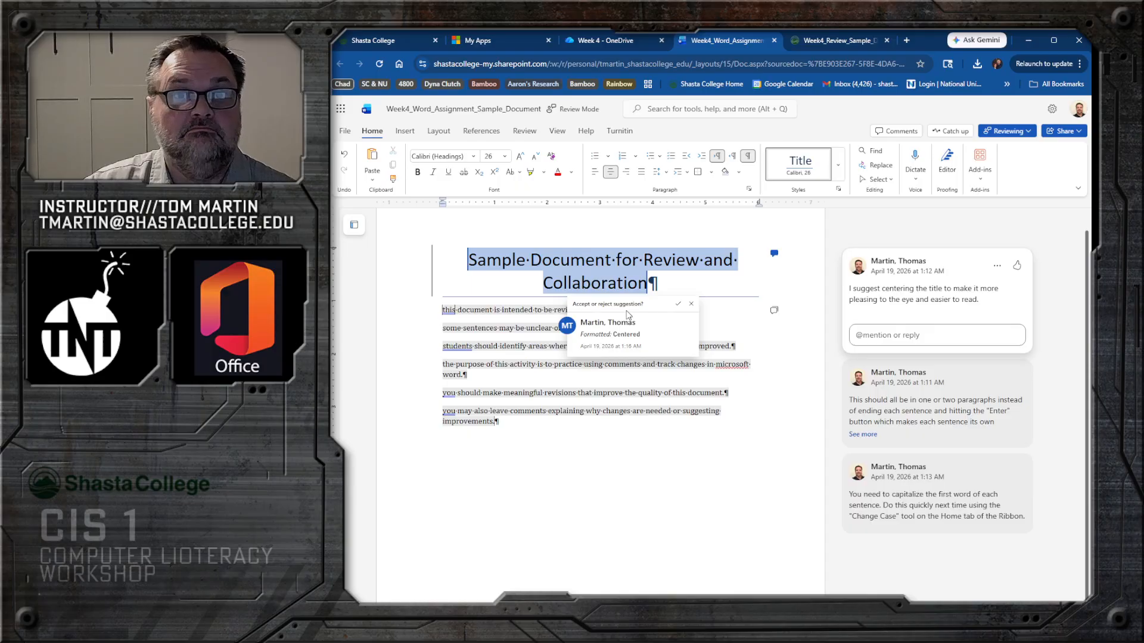
{"action": "left_click", "coordinate": [679, 307]}
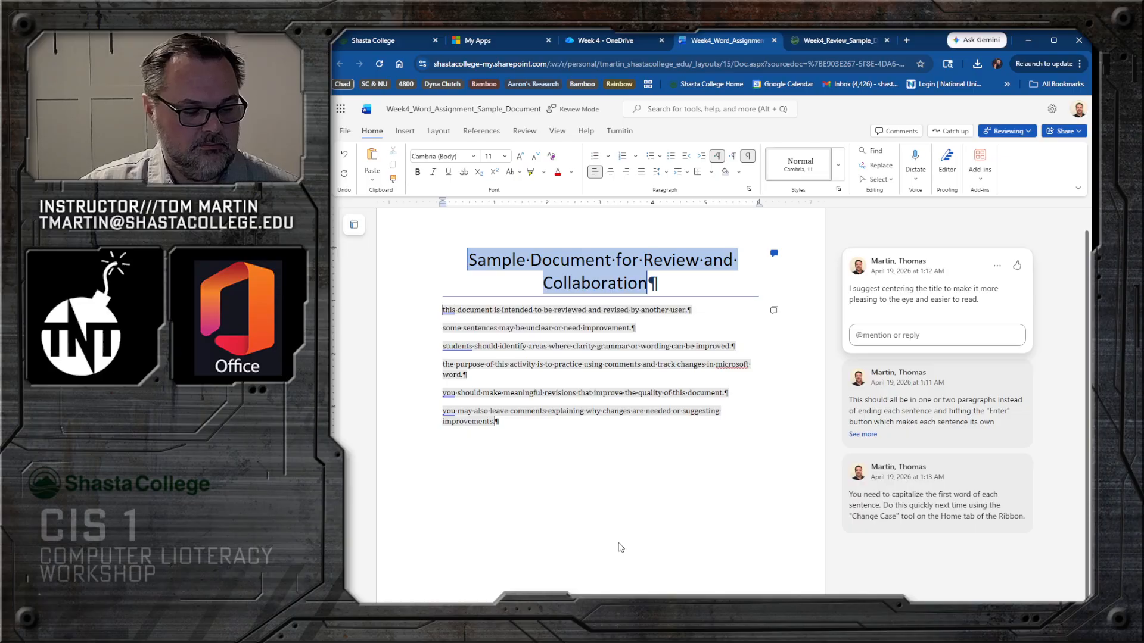
{"action": "key", "text": "ctrl+z"}
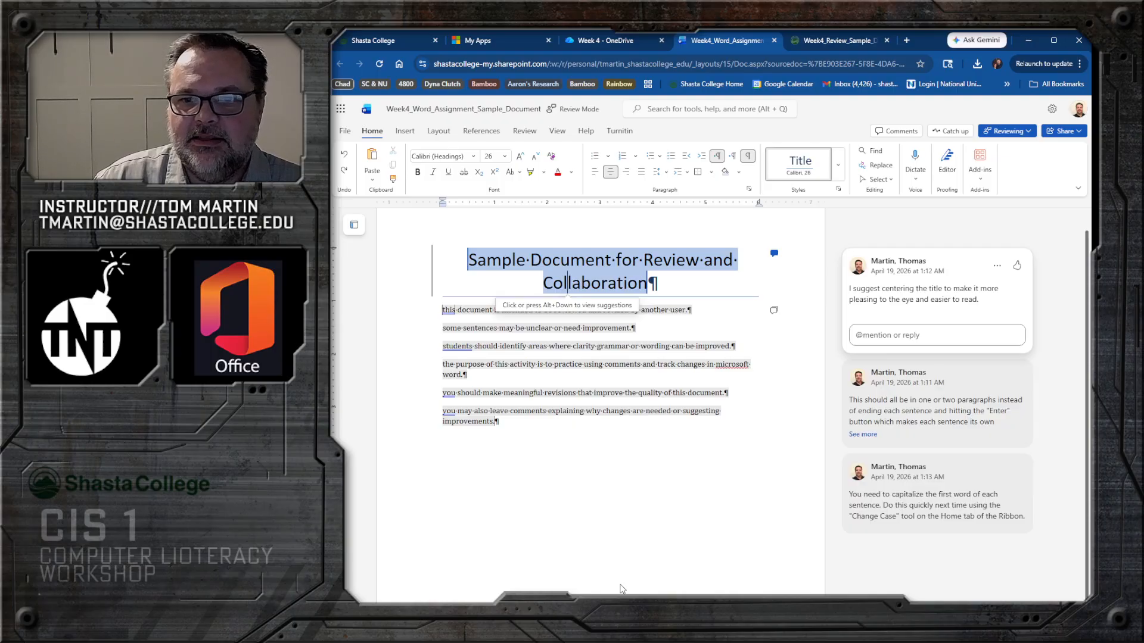
Step: Change all body sentences below the title to Sentence case
{"action": "left_click", "coordinate": [524, 131]}
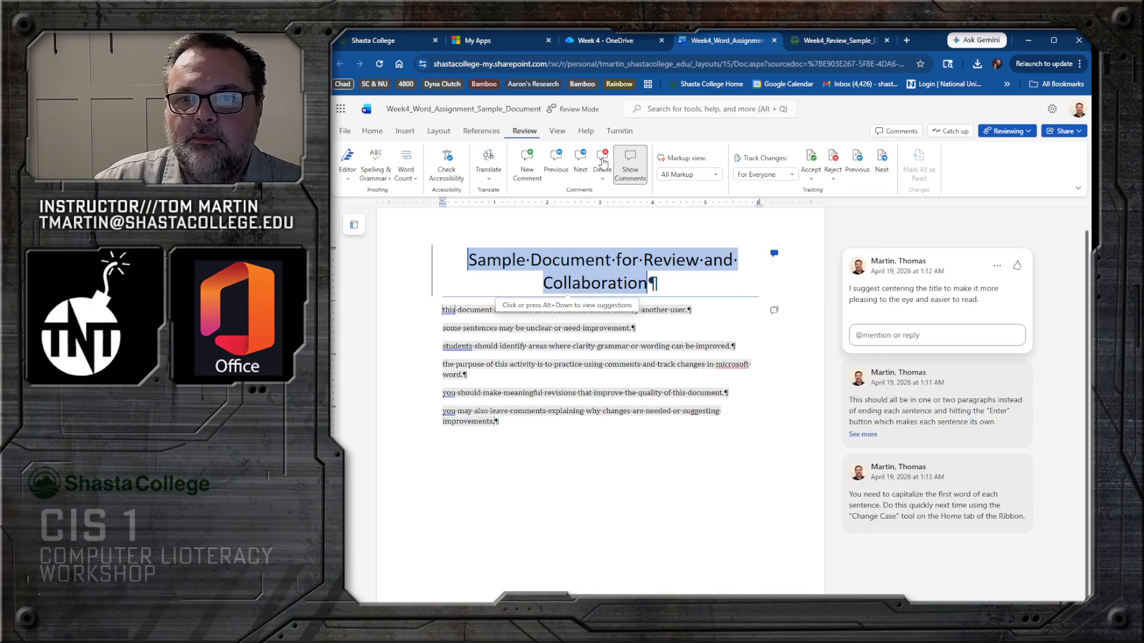
{"action": "left_click", "coordinate": [373, 131]}
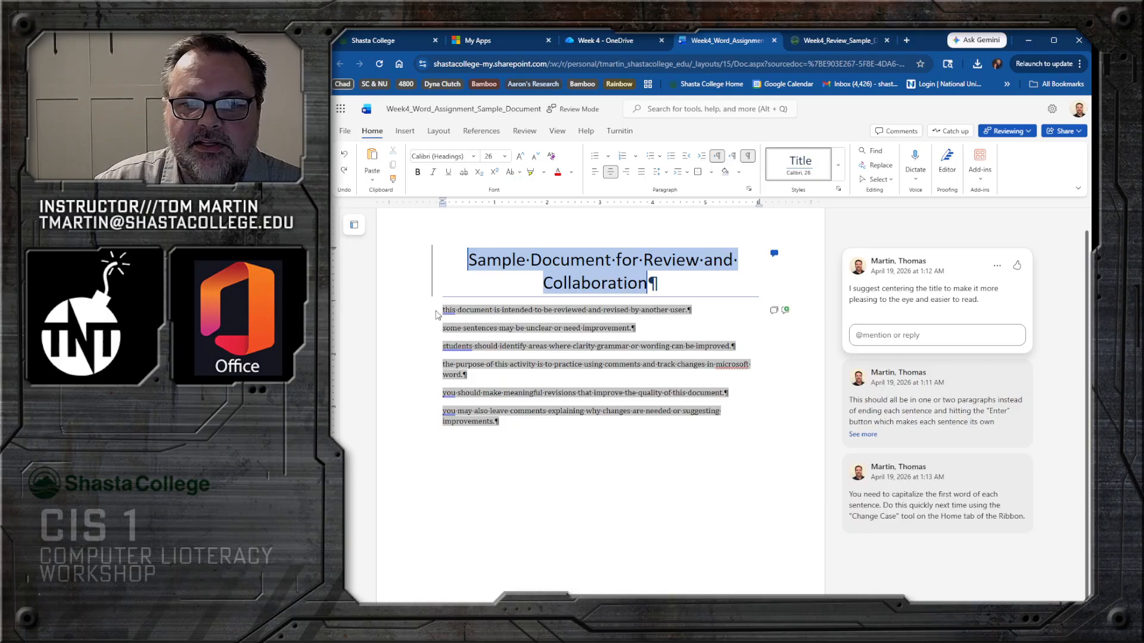
{"action": "left_click", "coordinate": [513, 174]}
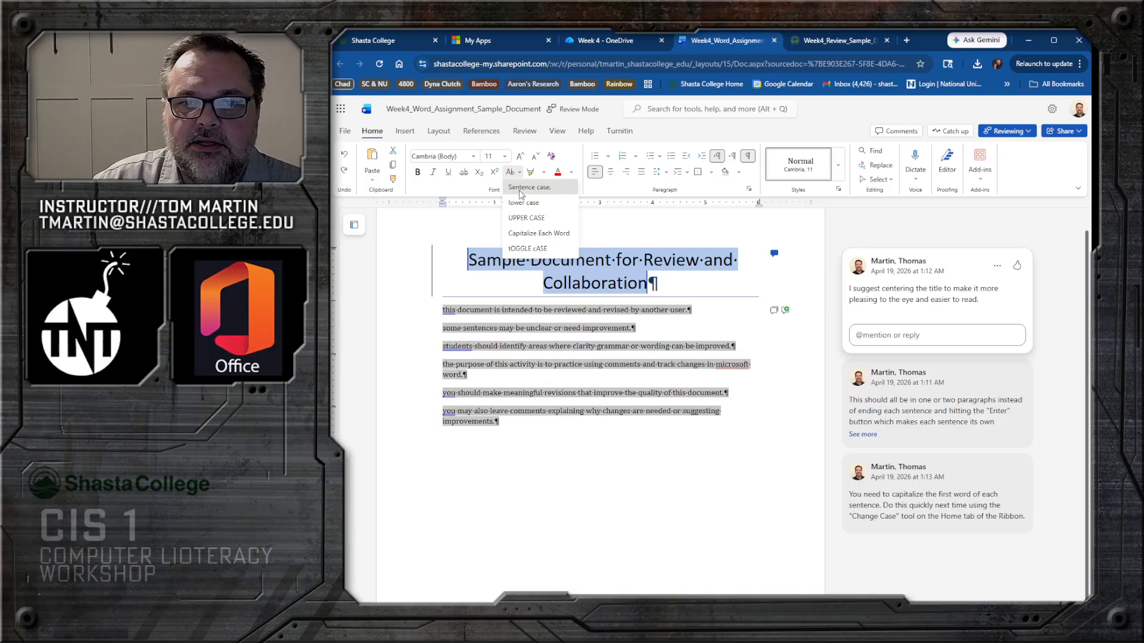
{"action": "left_click", "coordinate": [522, 187]}
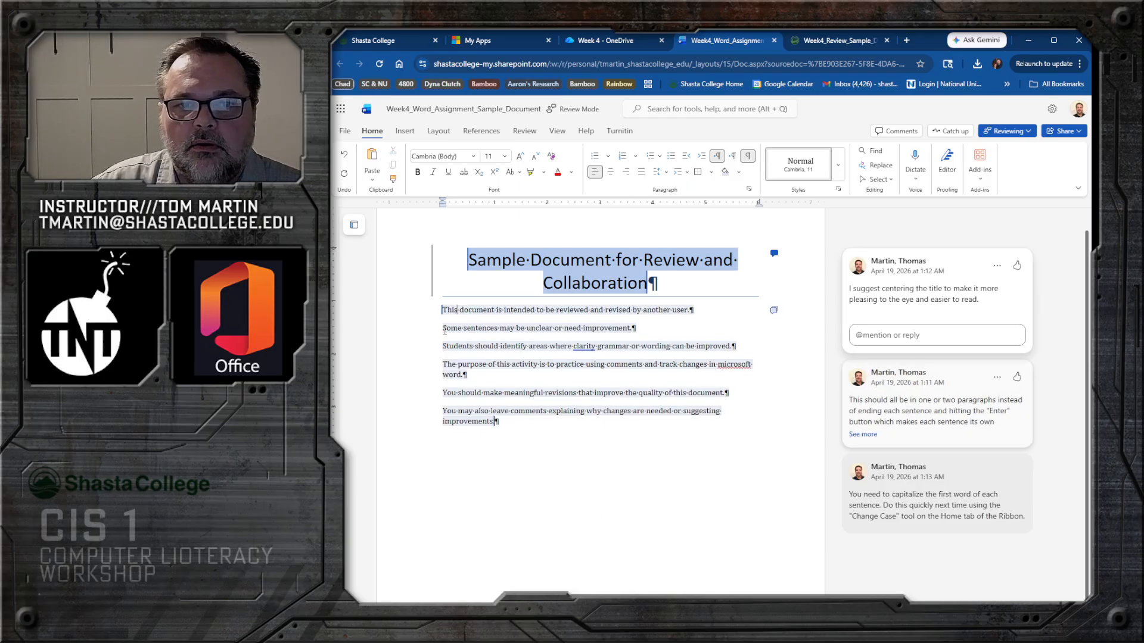
{"action": "left_click", "coordinate": [452, 314]}
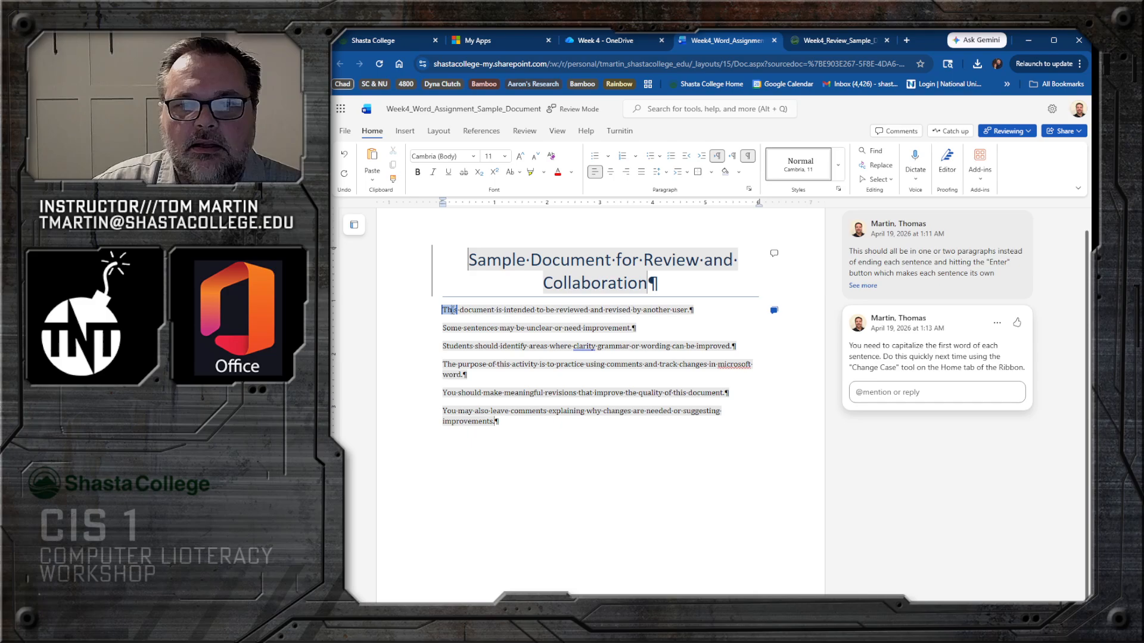
{"action": "left_click_drag", "start_coordinate": [455, 309], "coordinate": [445, 309]}
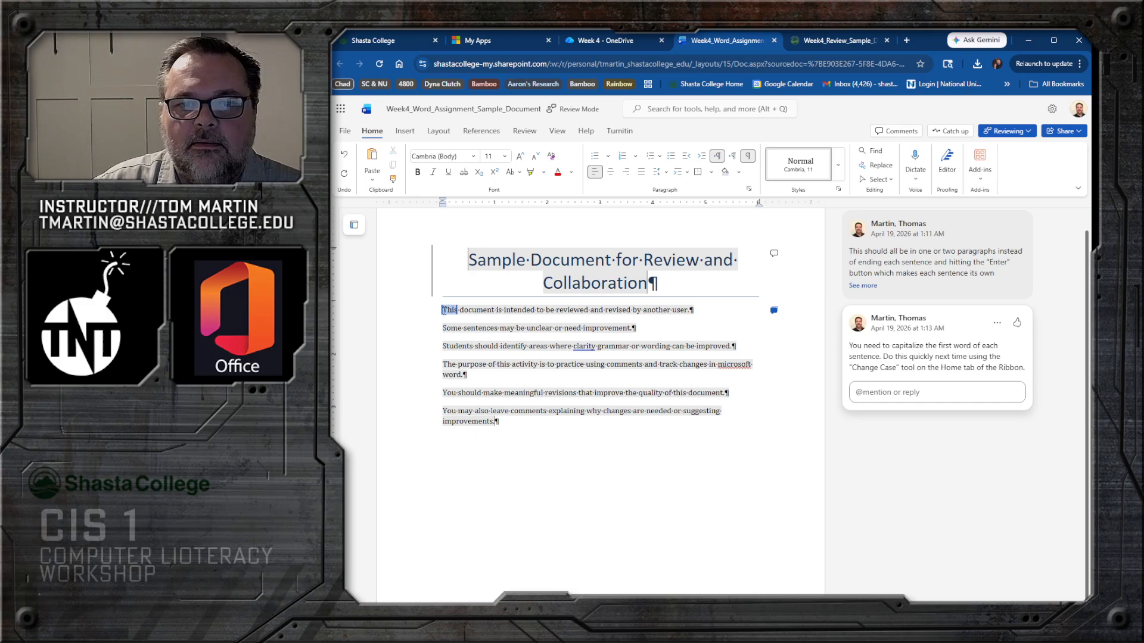
{"action": "right_click", "coordinate": [444, 310]}
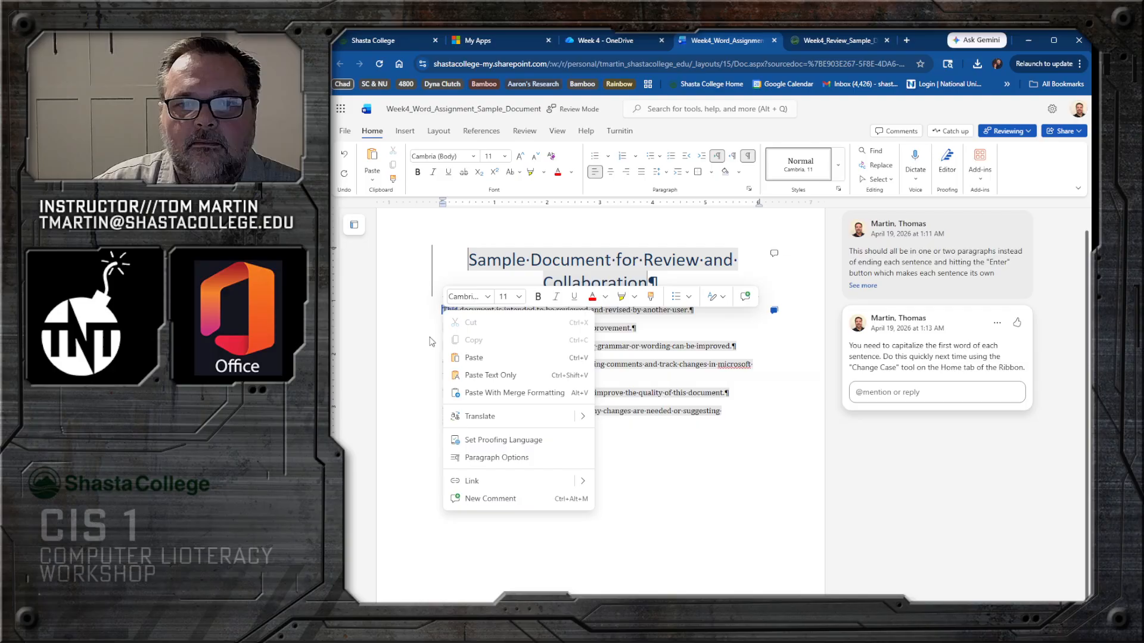
{"action": "key", "text": "Escape"}
{"action": "scroll", "coordinate": [957, 517], "scroll_direction": "up", "scroll_amount": 1}
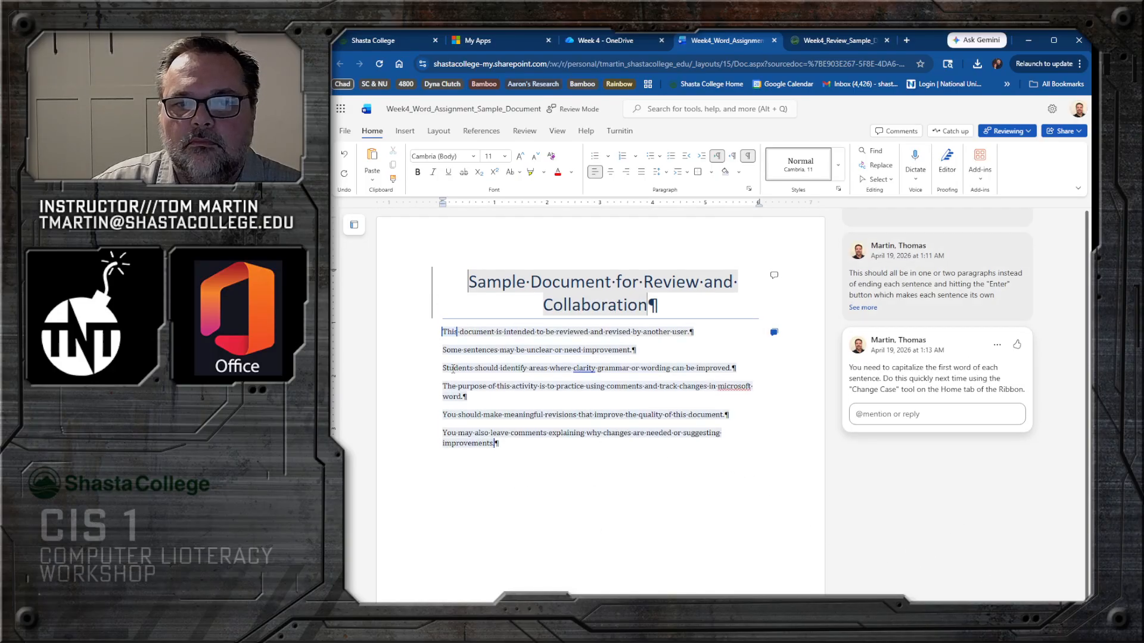
Step: Delete the paragraph marks at the ends of the first four body sentences as tracked changes
{"action": "left_click_drag", "start_coordinate": [443, 332], "coordinate": [512, 480]}
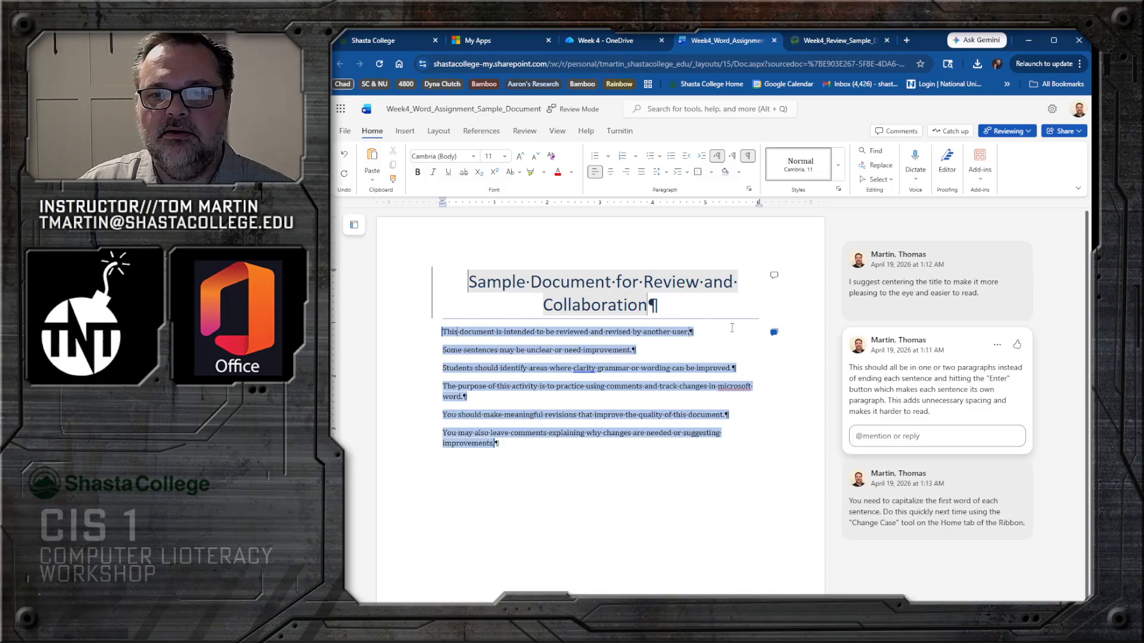
{"action": "key", "text": "Delete"}
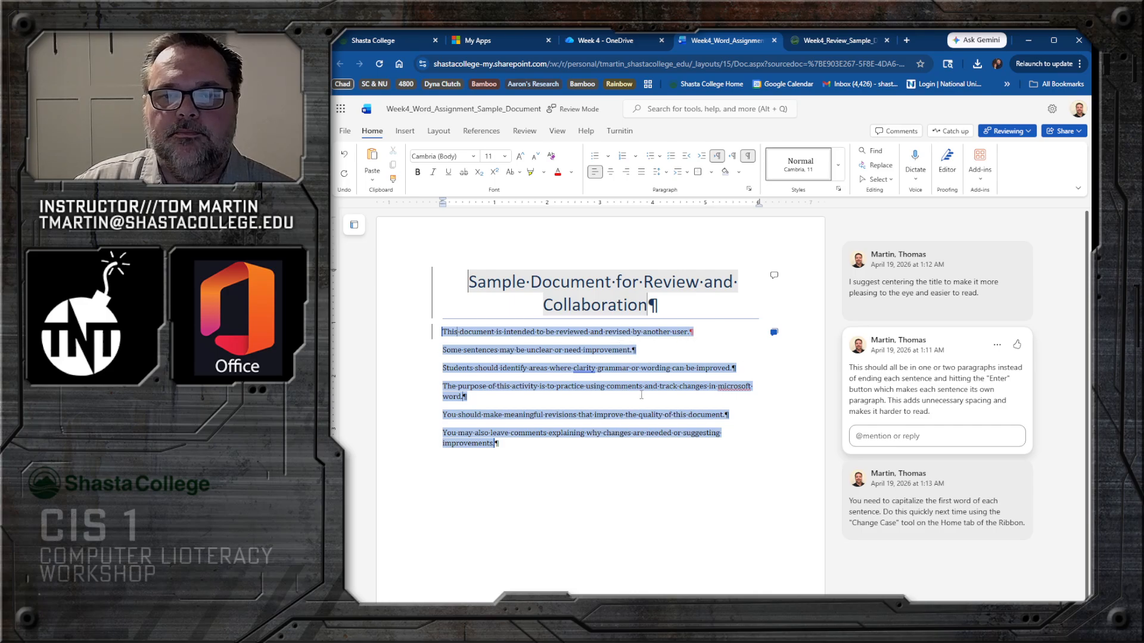
{"action": "left_click", "coordinate": [633, 350]}
{"action": "key", "text": "Delete"}
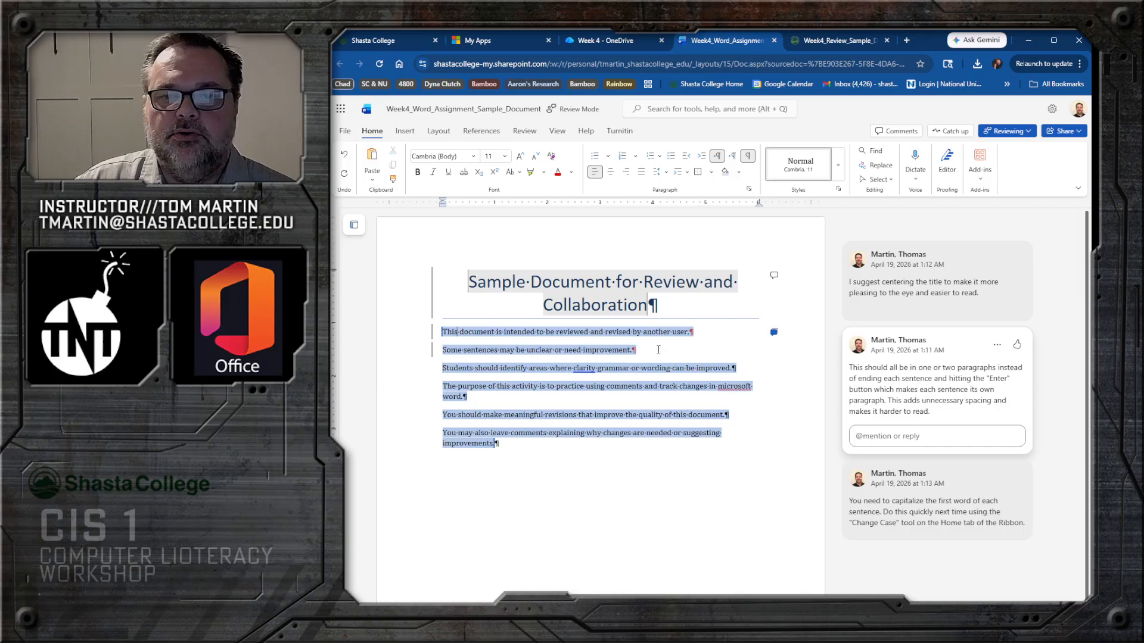
{"action": "left_click", "coordinate": [733, 368]}
{"action": "key", "text": "Delete"}
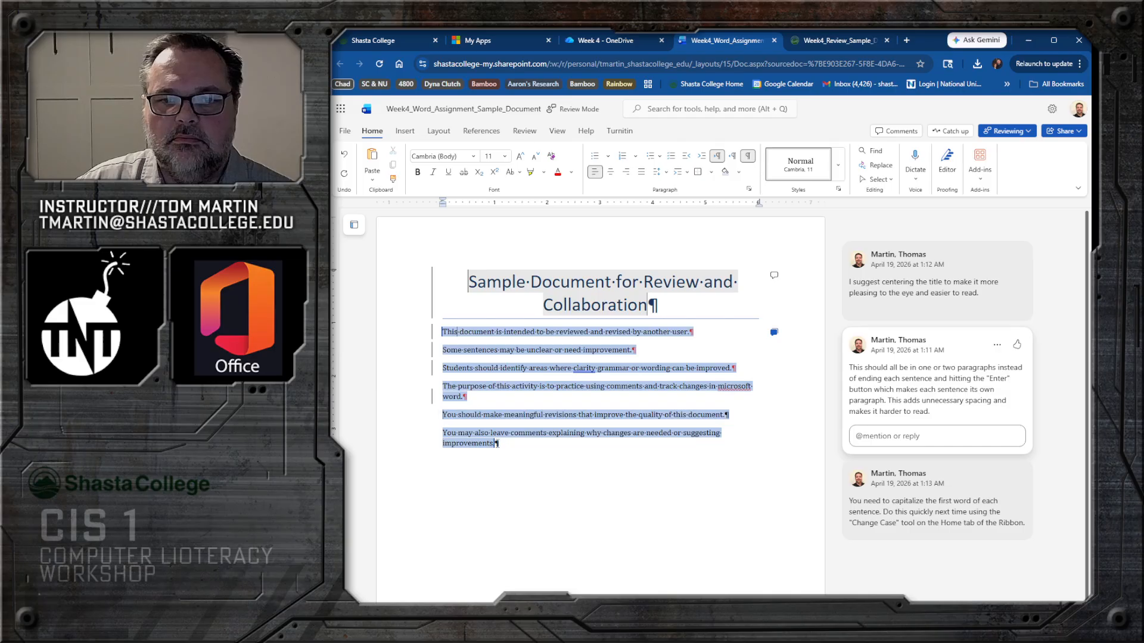
{"action": "left_click", "coordinate": [500, 459]}
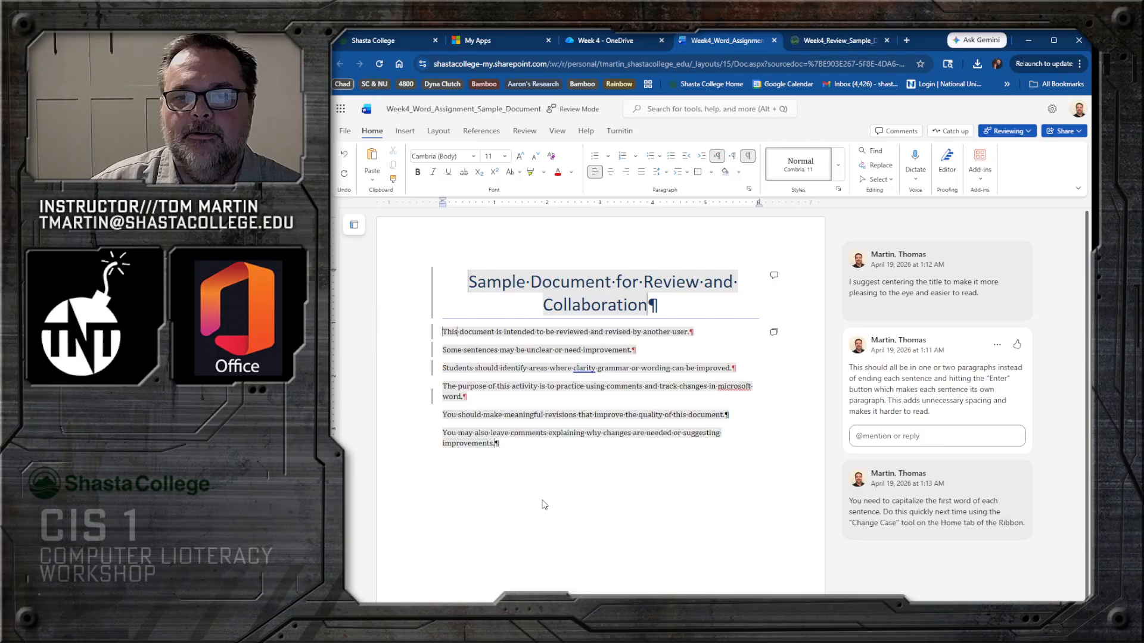
Step: Turn off Track Changes for the document
{"action": "left_click", "coordinate": [611, 298]}
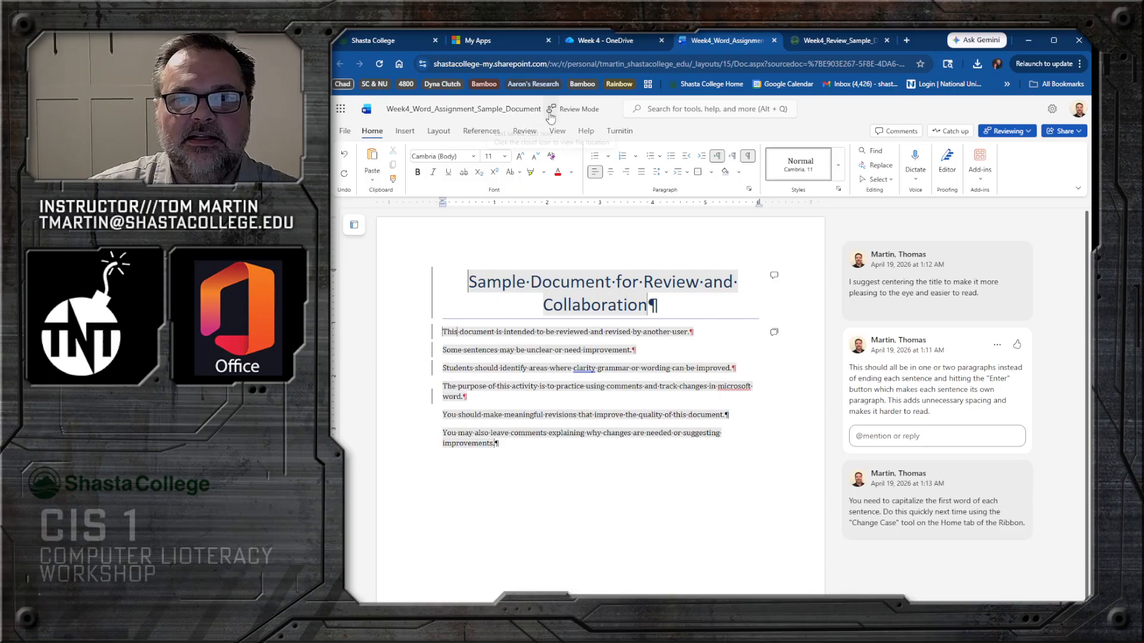
{"action": "mouse_move", "coordinate": [553, 116]}
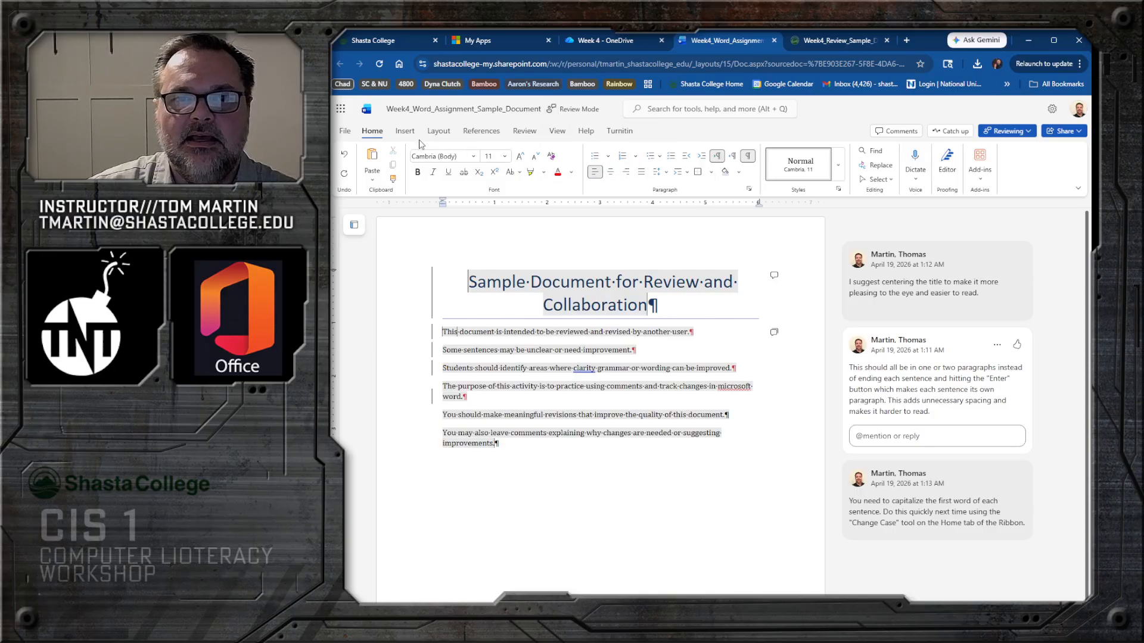
{"action": "left_click", "coordinate": [517, 134]}
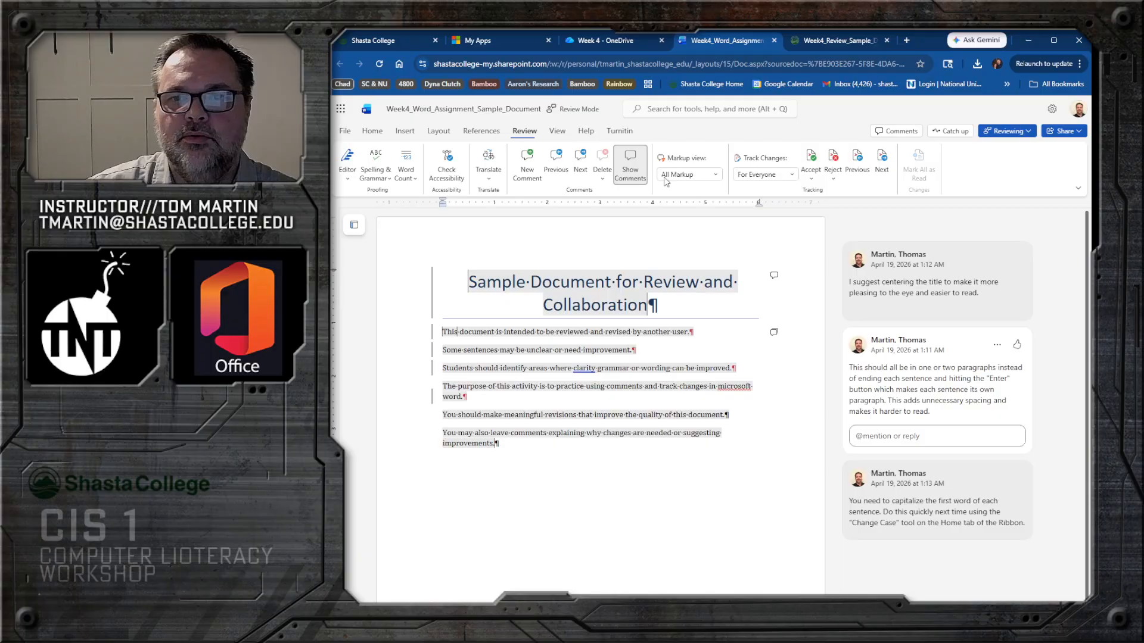
{"action": "left_click", "coordinate": [795, 179]}
{"action": "left_click", "coordinate": [747, 189]}
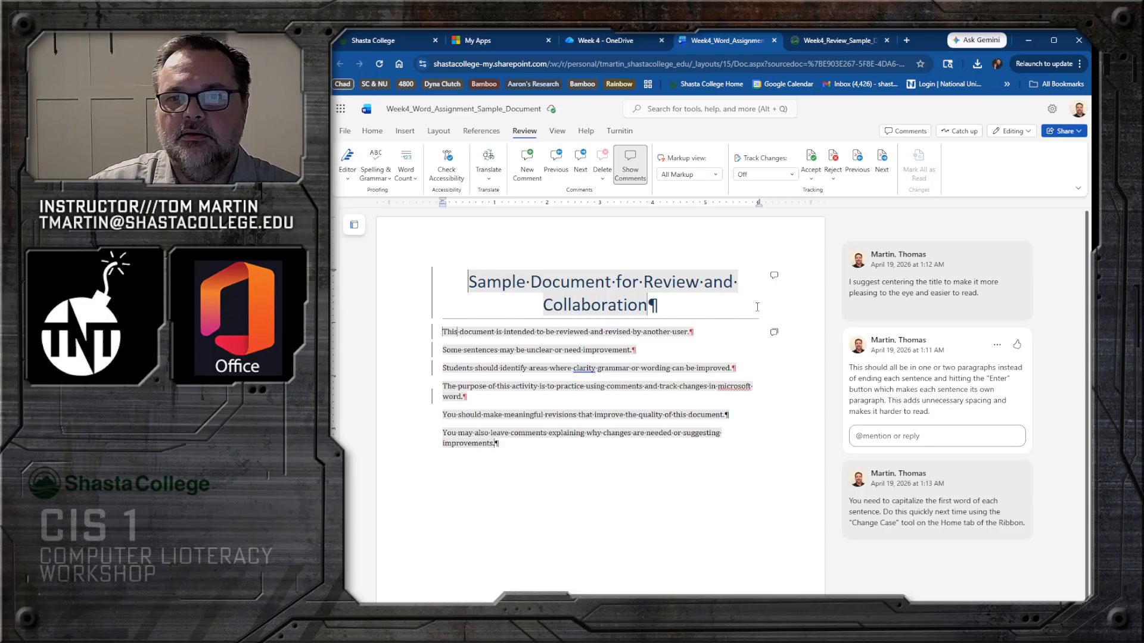
Step: Examine the tracked changes one after another, from the title's formatting suggestion through the deleted paragraph marks
{"action": "left_click", "coordinate": [882, 164]}
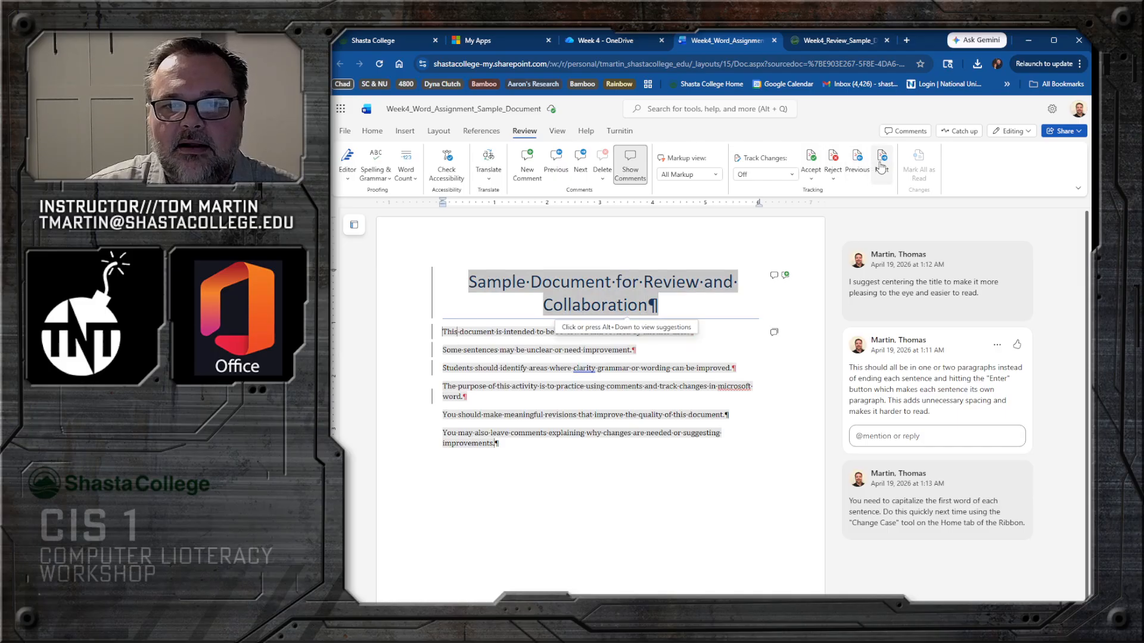
{"action": "left_click", "coordinate": [624, 308]}
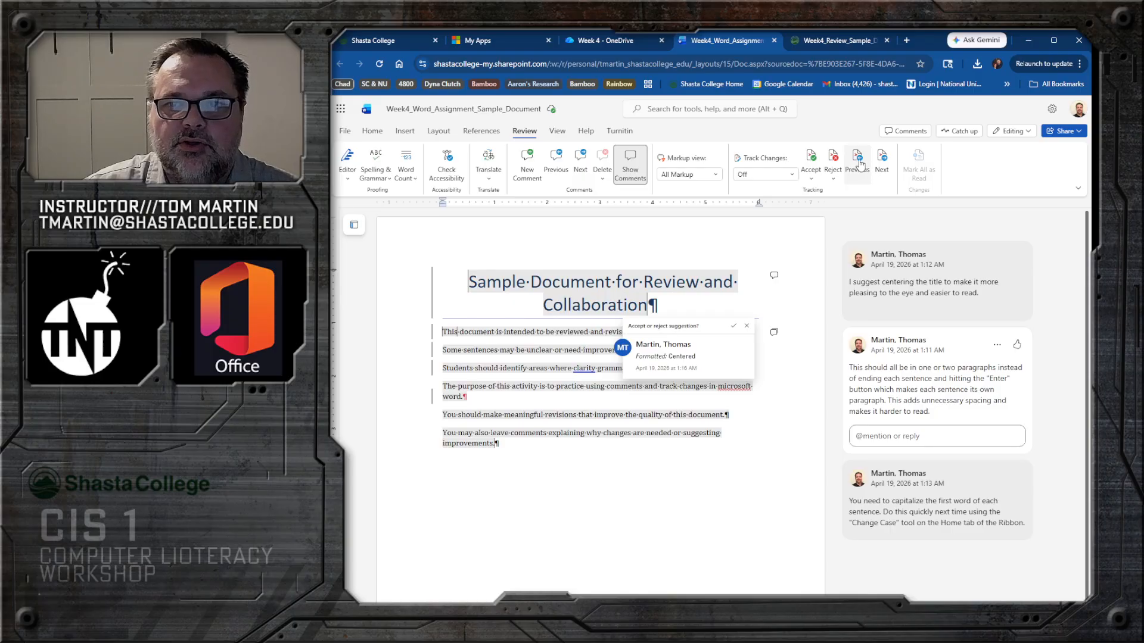
{"action": "left_click", "coordinate": [882, 163]}
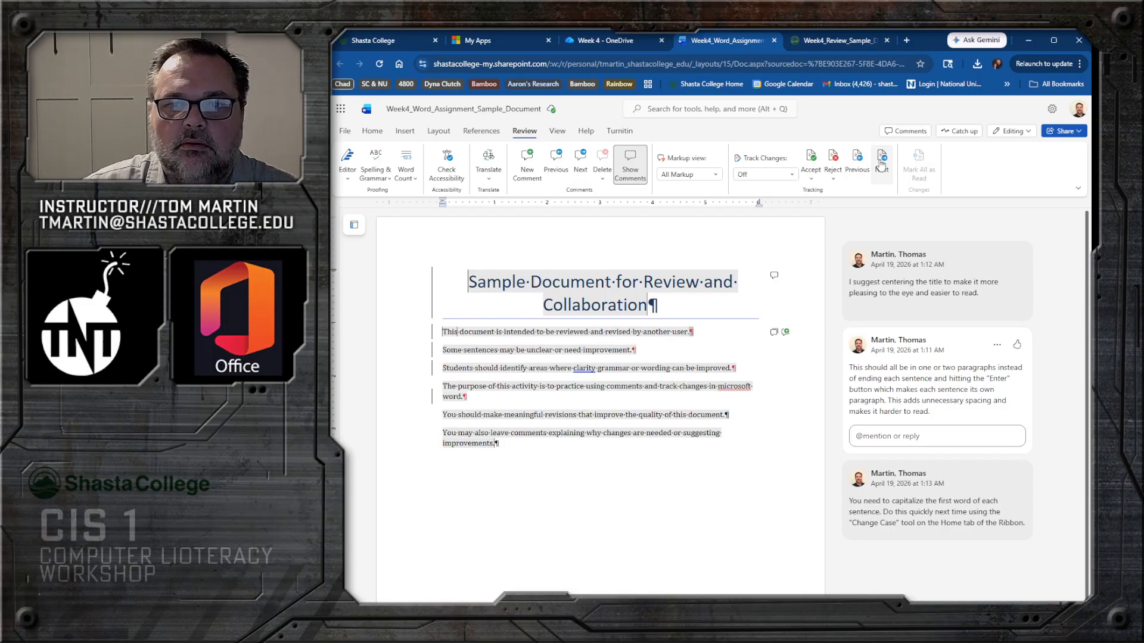
{"action": "left_click", "coordinate": [882, 163]}
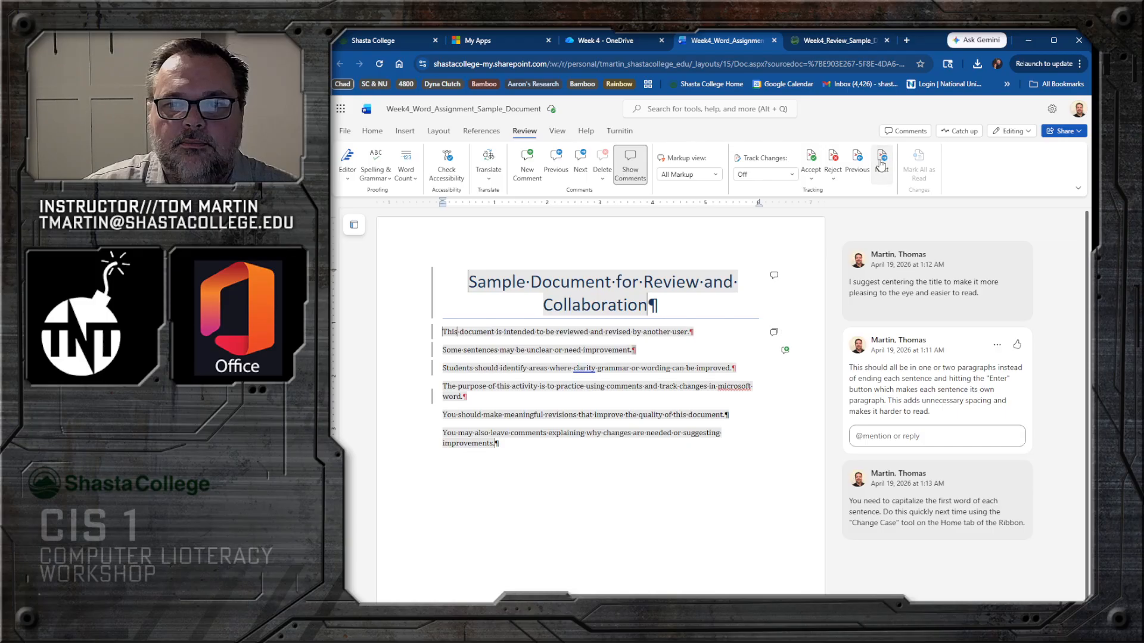
{"action": "left_click", "coordinate": [882, 163]}
{"action": "left_click", "coordinate": [881, 164]}
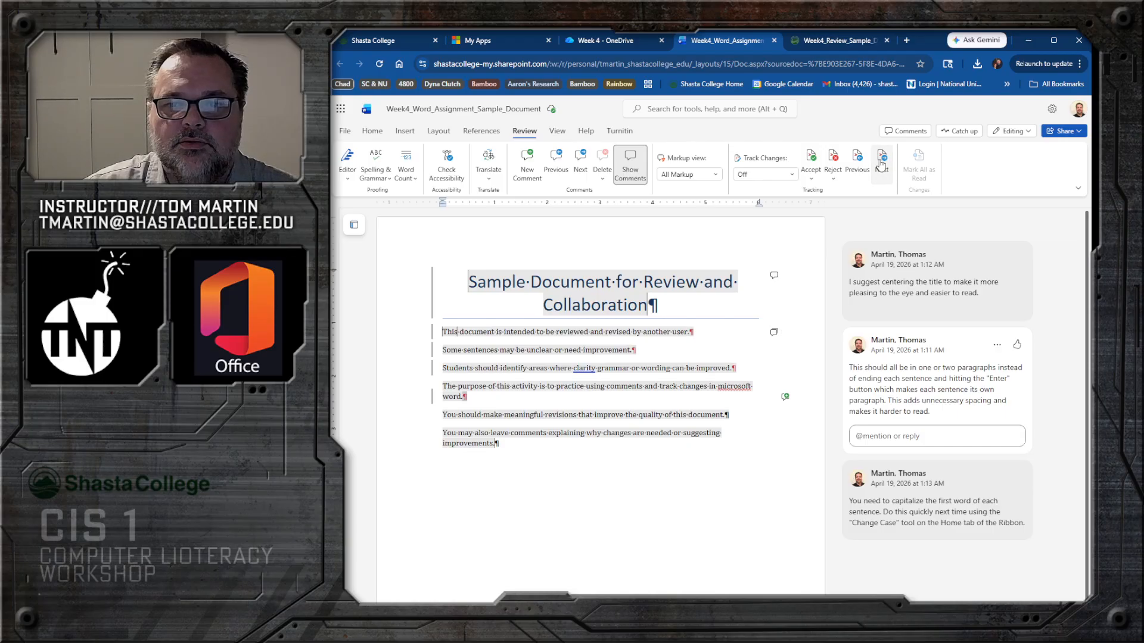
{"action": "left_click", "coordinate": [882, 163]}
{"action": "left_click", "coordinate": [882, 163]}
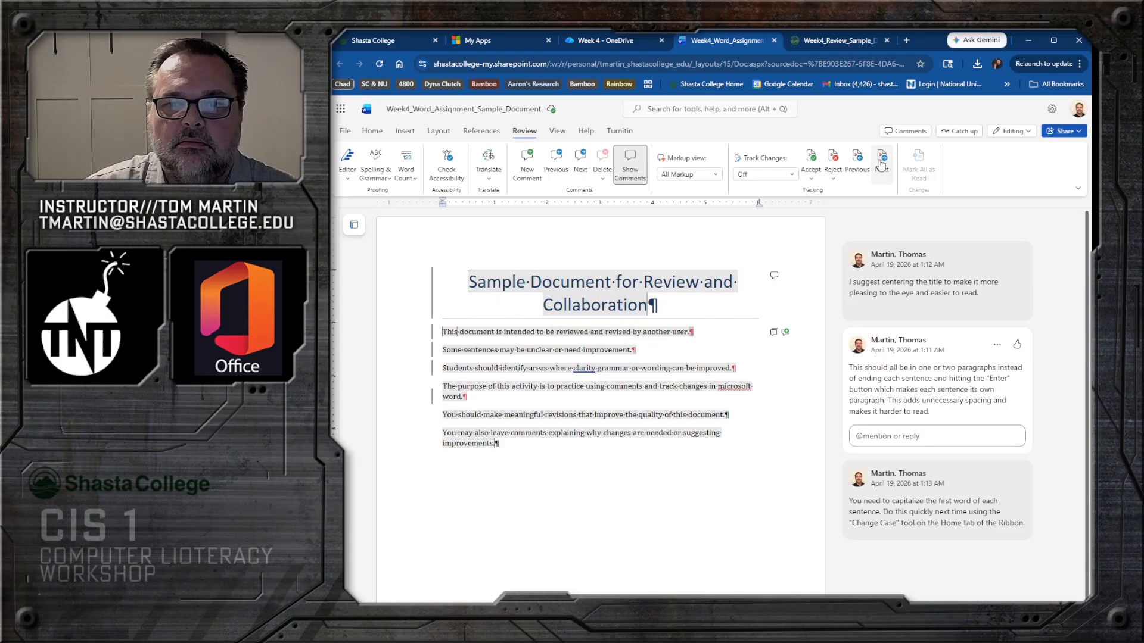
Step: Step through the tracked changes again, from the deleted paragraph marks around to the title's formatting suggestion
{"action": "left_click", "coordinate": [693, 334]}
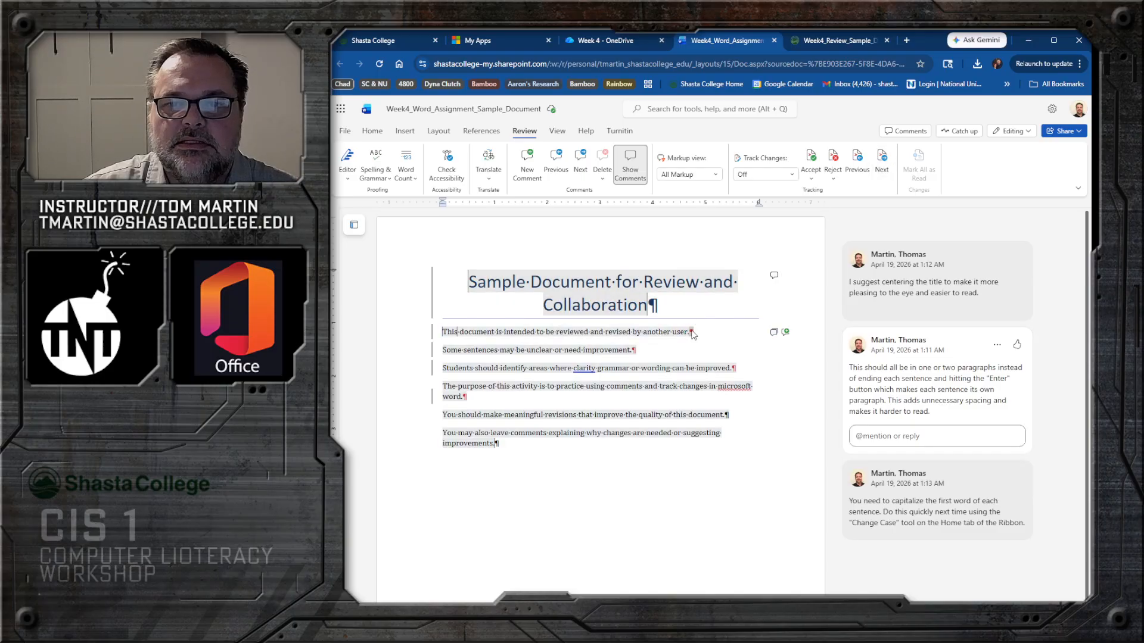
{"action": "double_click", "coordinate": [447, 331]}
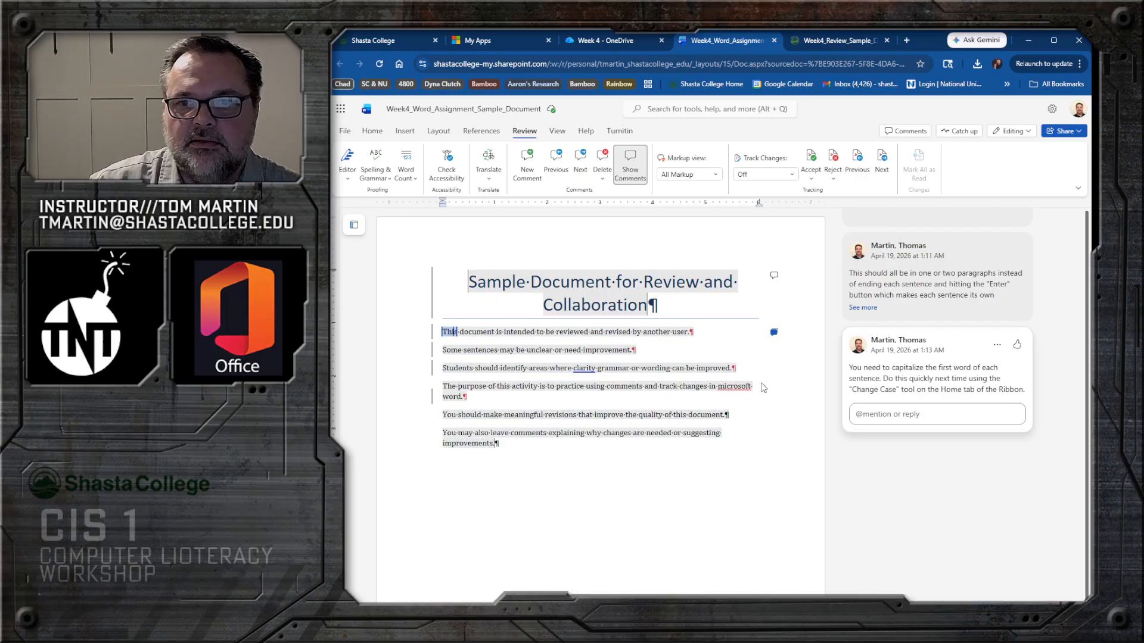
{"action": "left_click", "coordinate": [885, 159]}
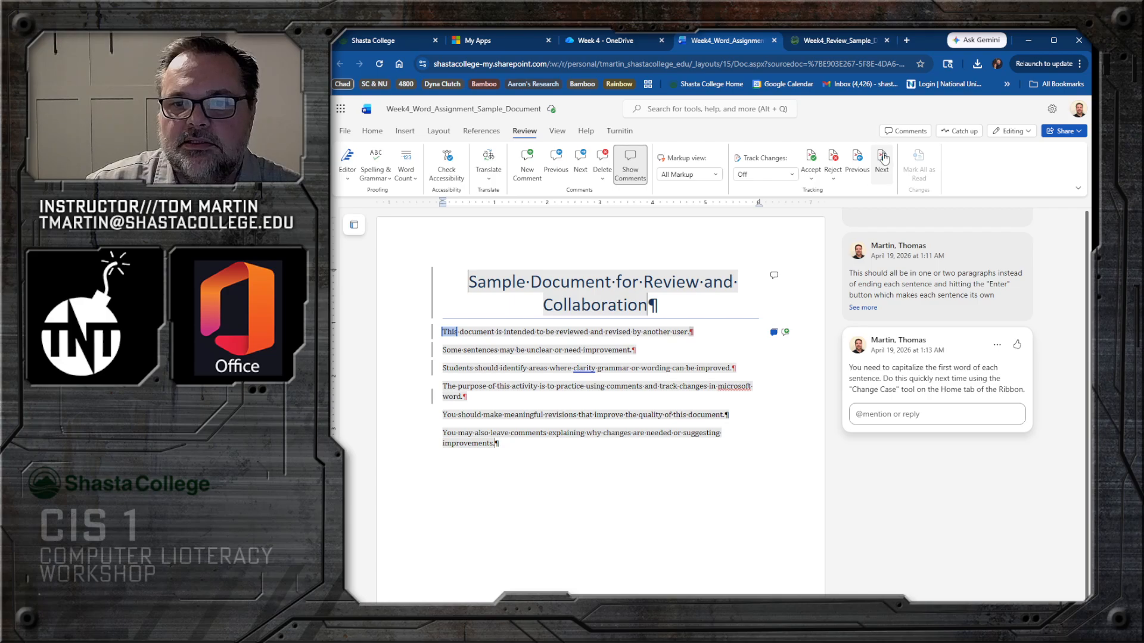
{"action": "left_click", "coordinate": [884, 158]}
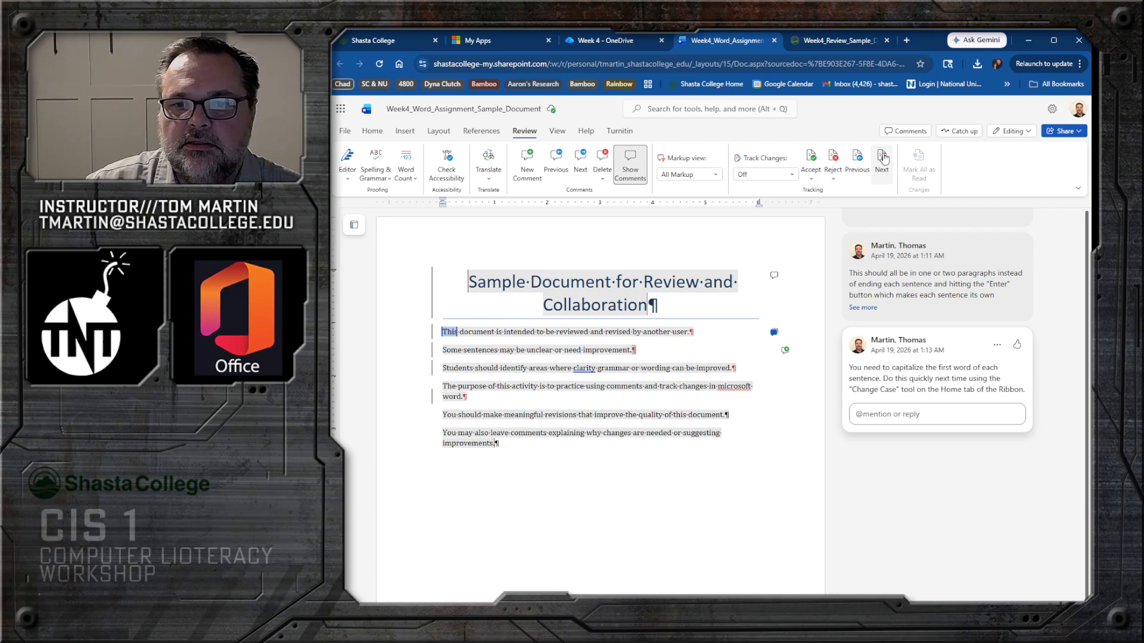
{"action": "left_click", "coordinate": [884, 158]}
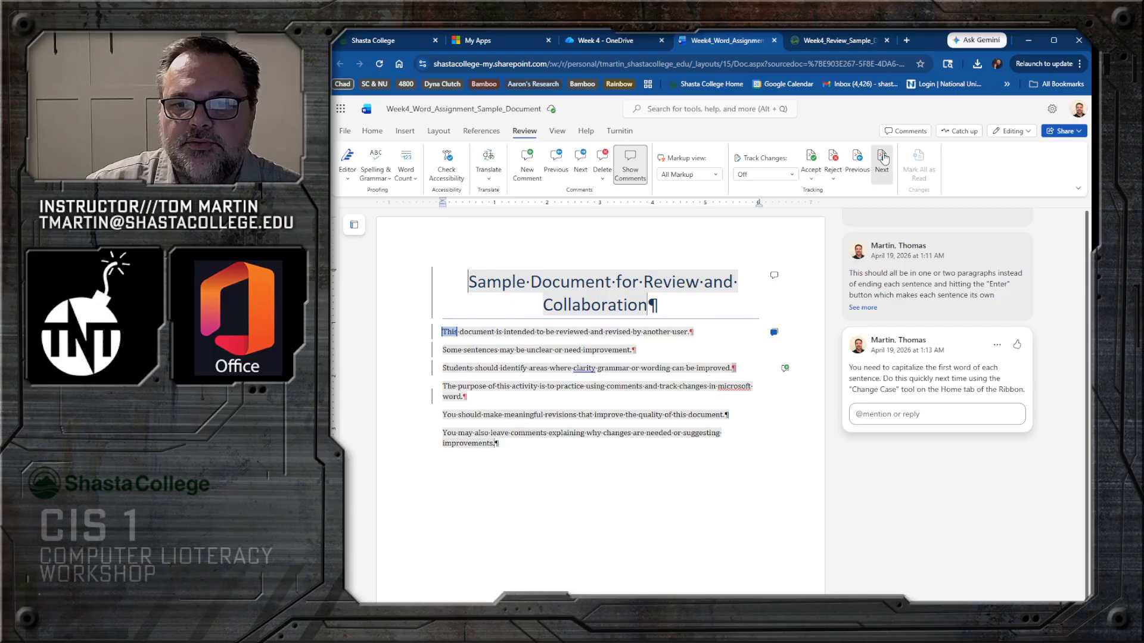
{"action": "left_click", "coordinate": [884, 159]}
{"action": "left_click", "coordinate": [884, 159]}
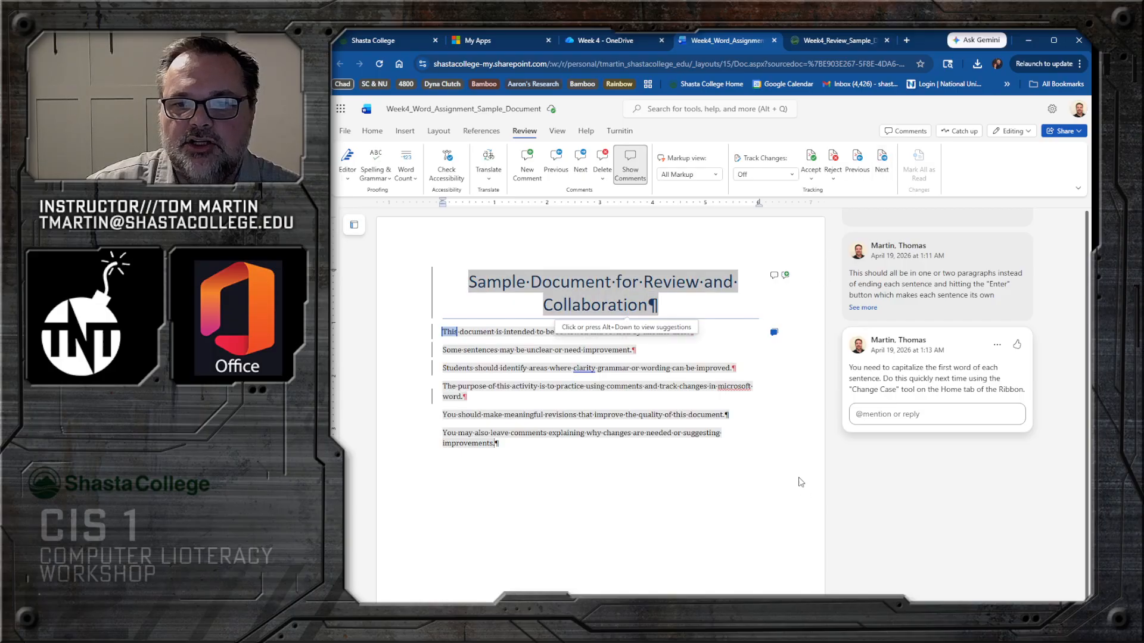
{"action": "left_click", "coordinate": [774, 473]}
Step: Turn on Track Changes for everyone before correcting the lowercase "microsoft" in the fourth sentence
{"action": "left_click", "coordinate": [733, 387]}
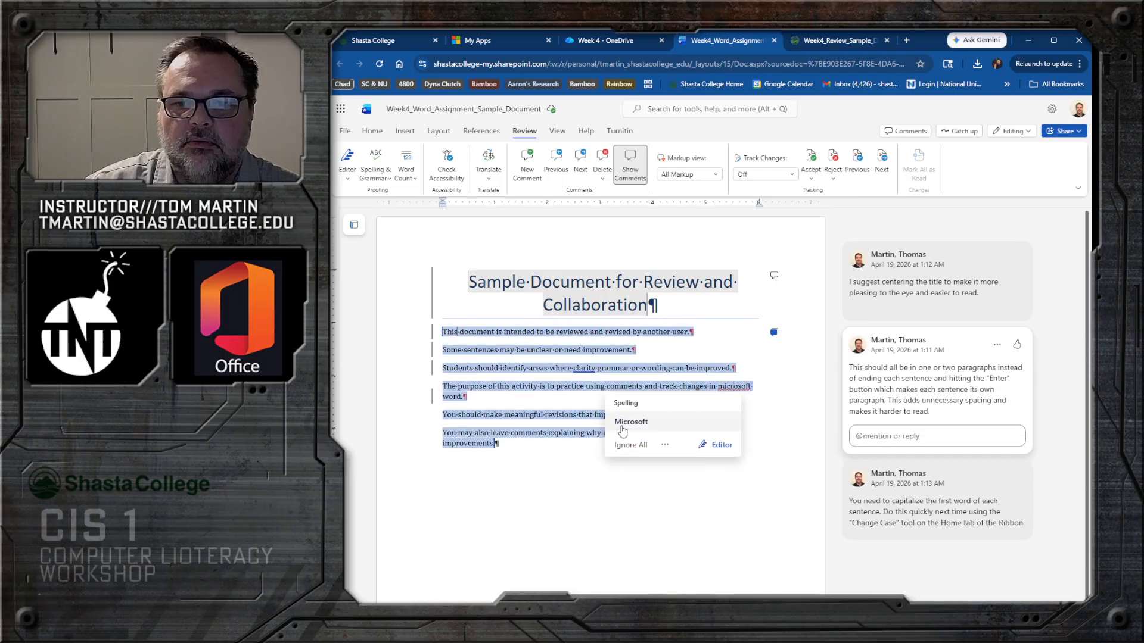
{"action": "left_click", "coordinate": [759, 173]}
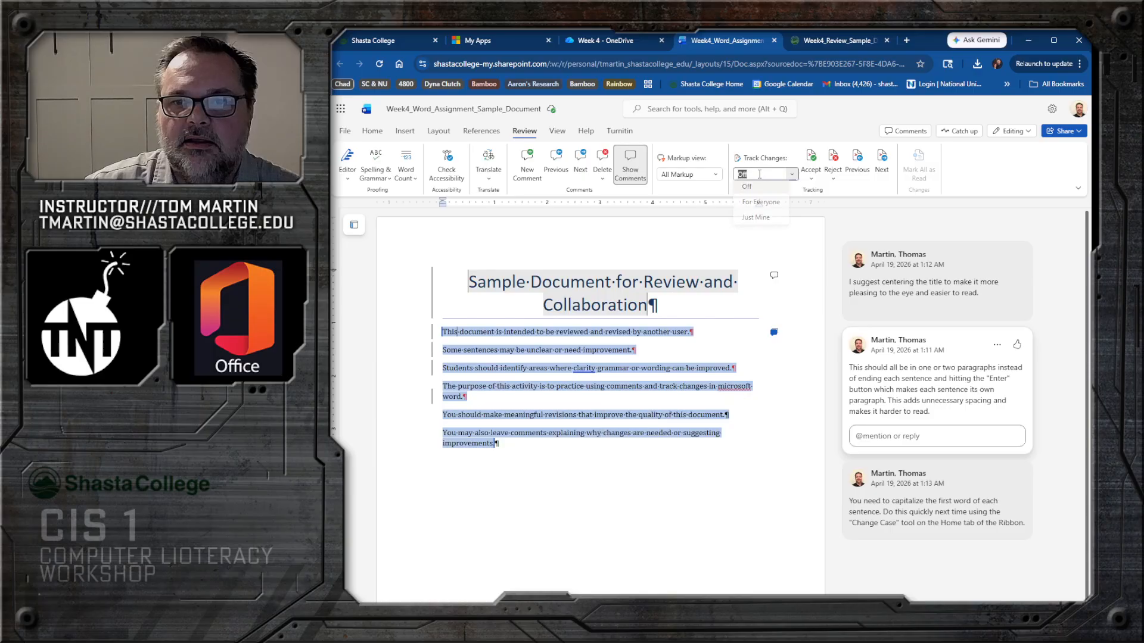
{"action": "left_click", "coordinate": [772, 206]}
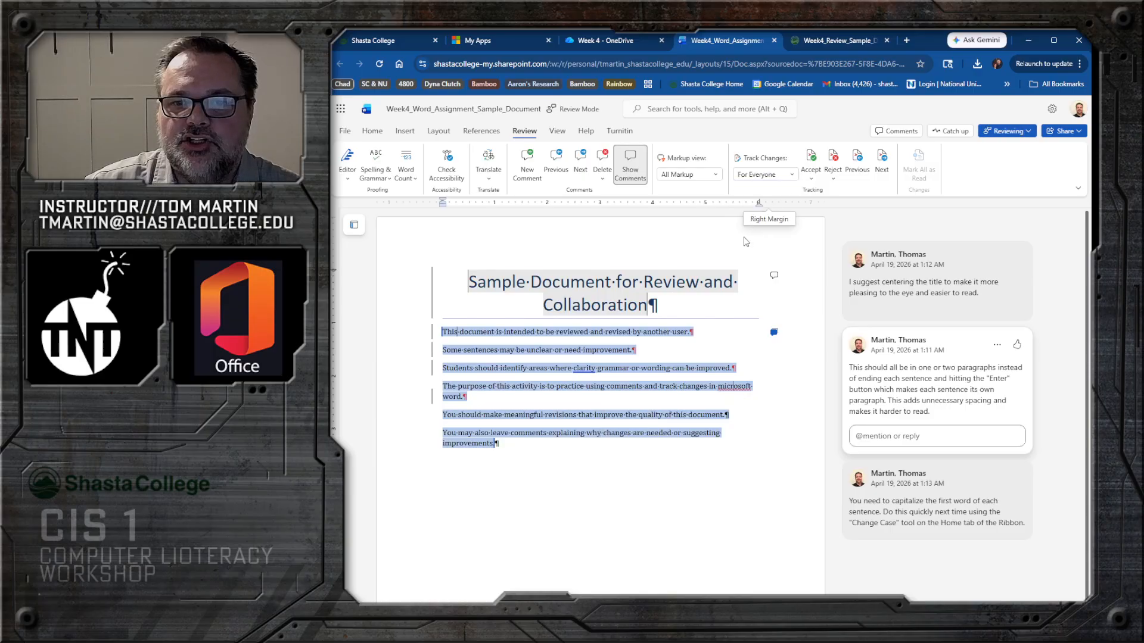
Step: Correct "microsoft word" to "Microsoft Word" in the fourth sentence as tracked changes, and turn Track Changes off
{"action": "right_click", "coordinate": [732, 389]}
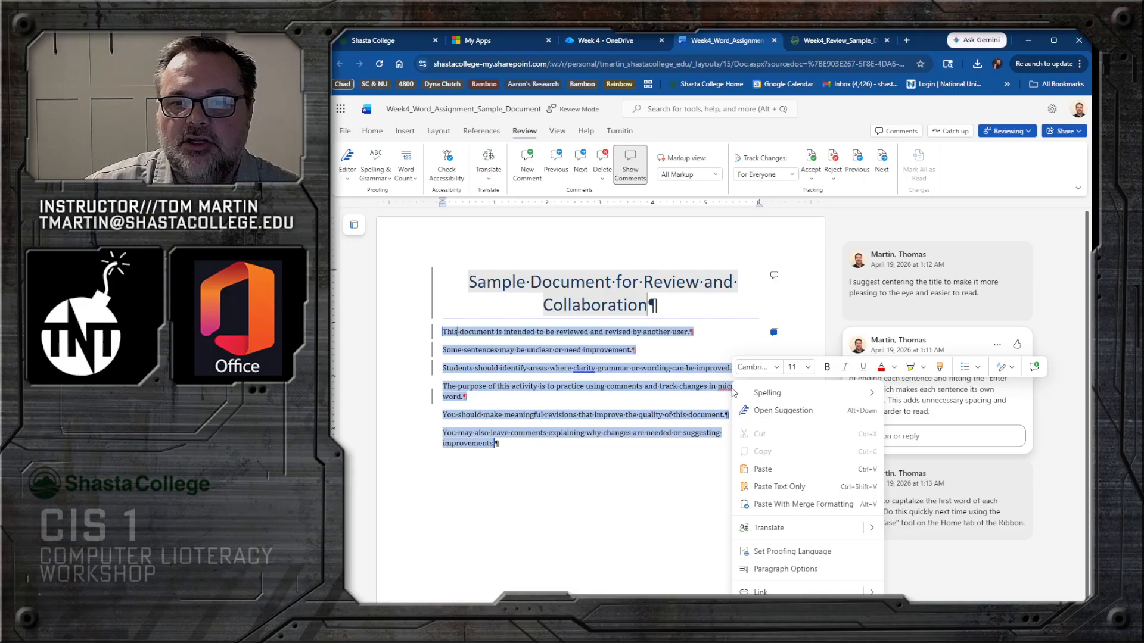
{"action": "key", "text": "Escape"}
{"action": "right_click", "coordinate": [728, 389]}
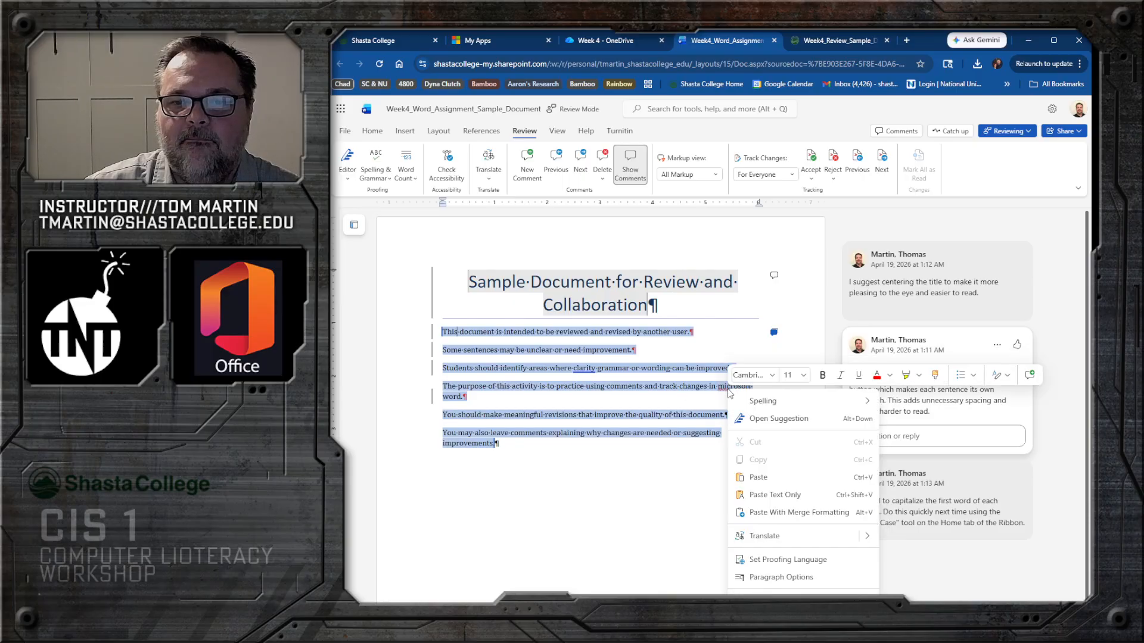
{"action": "key", "text": "Escape"}
{"action": "left_click", "coordinate": [730, 388]}
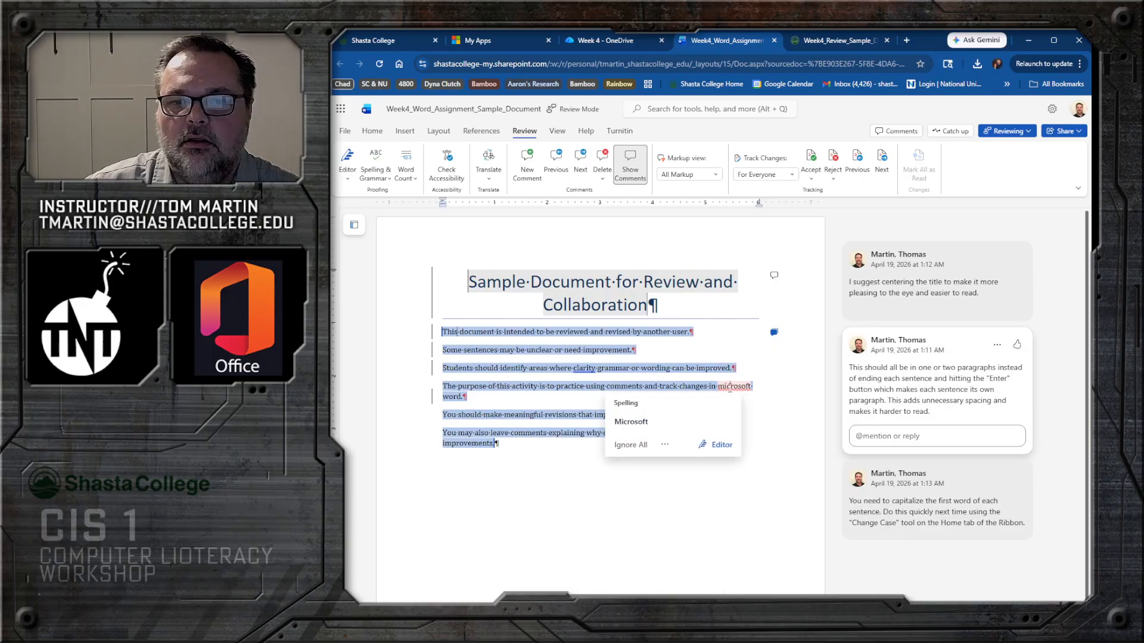
{"action": "left_click", "coordinate": [629, 421]}
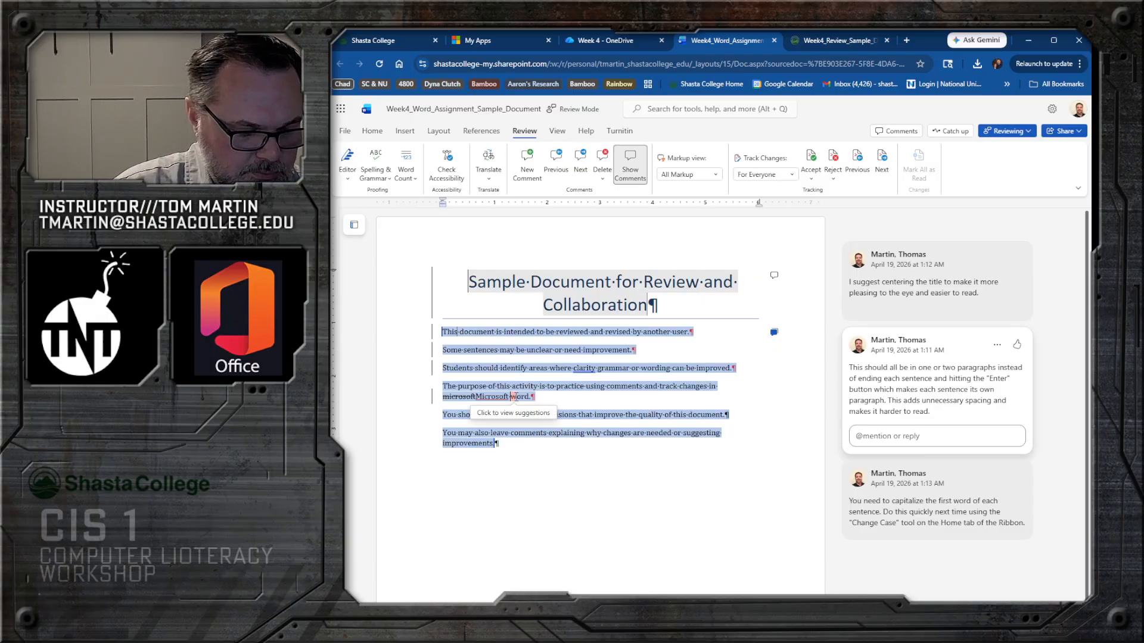
{"action": "type", "text": "W"}
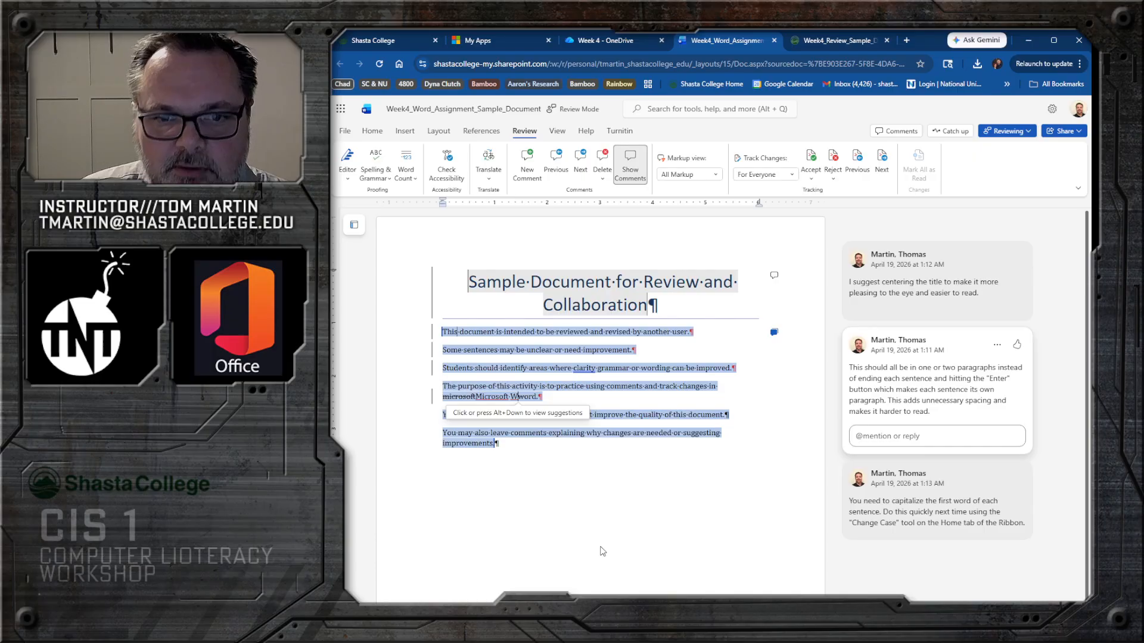
{"action": "left_click", "coordinate": [790, 174]}
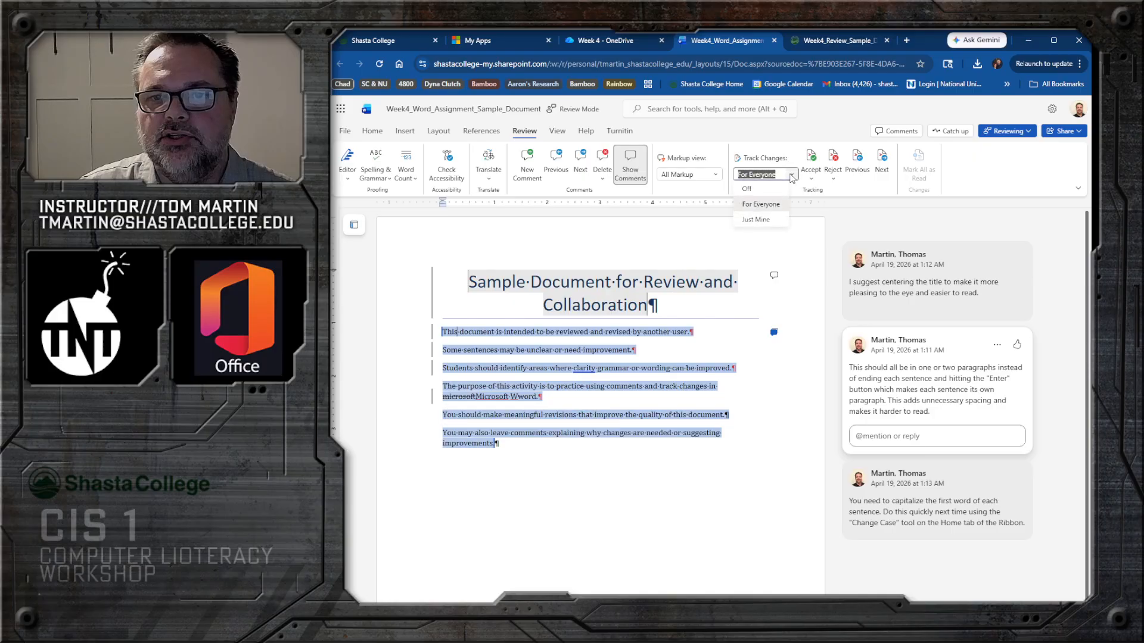
{"action": "left_click", "coordinate": [779, 189]}
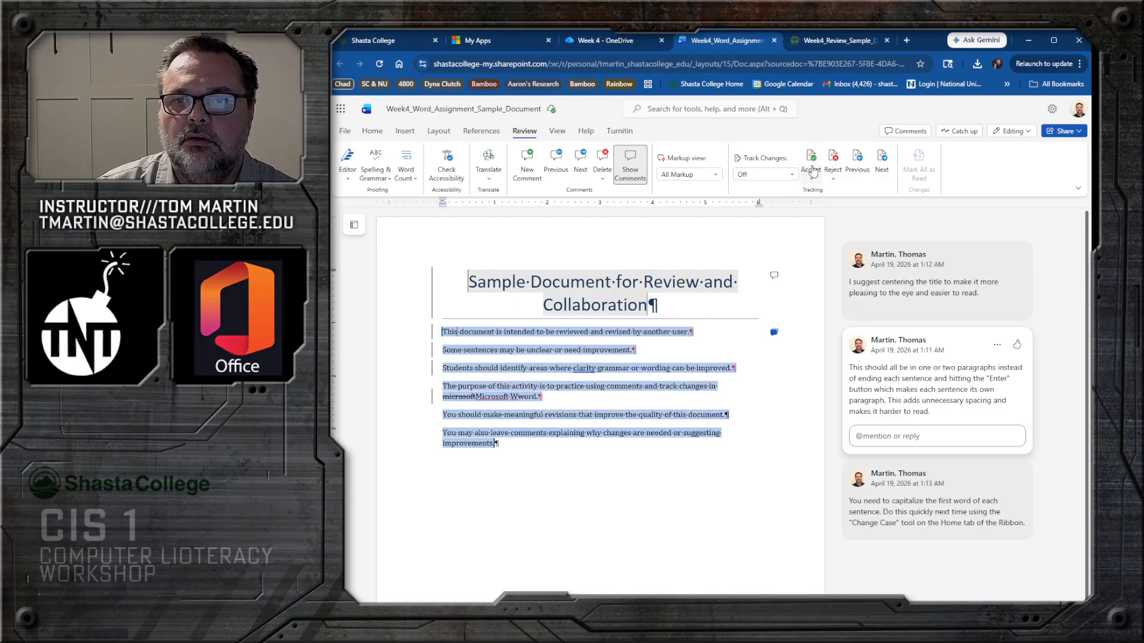
Step: Accept the title's centering suggestion and the deleted paragraph marks after the first three body sentences
{"action": "left_click", "coordinate": [592, 289]}
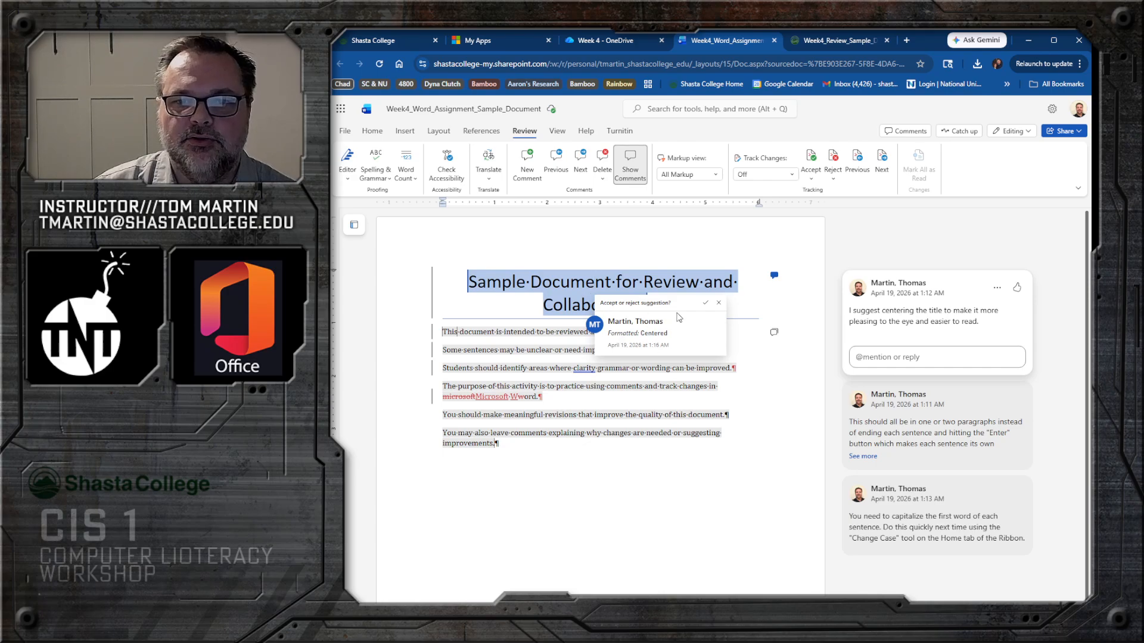
{"action": "left_click", "coordinate": [704, 305]}
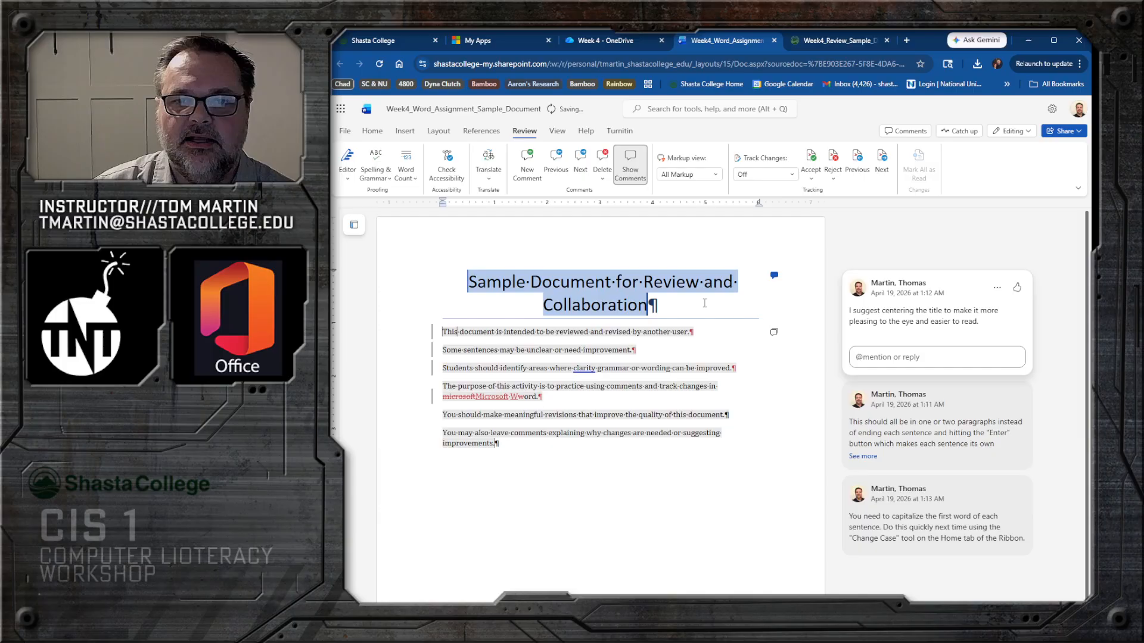
{"action": "left_click", "coordinate": [692, 332]}
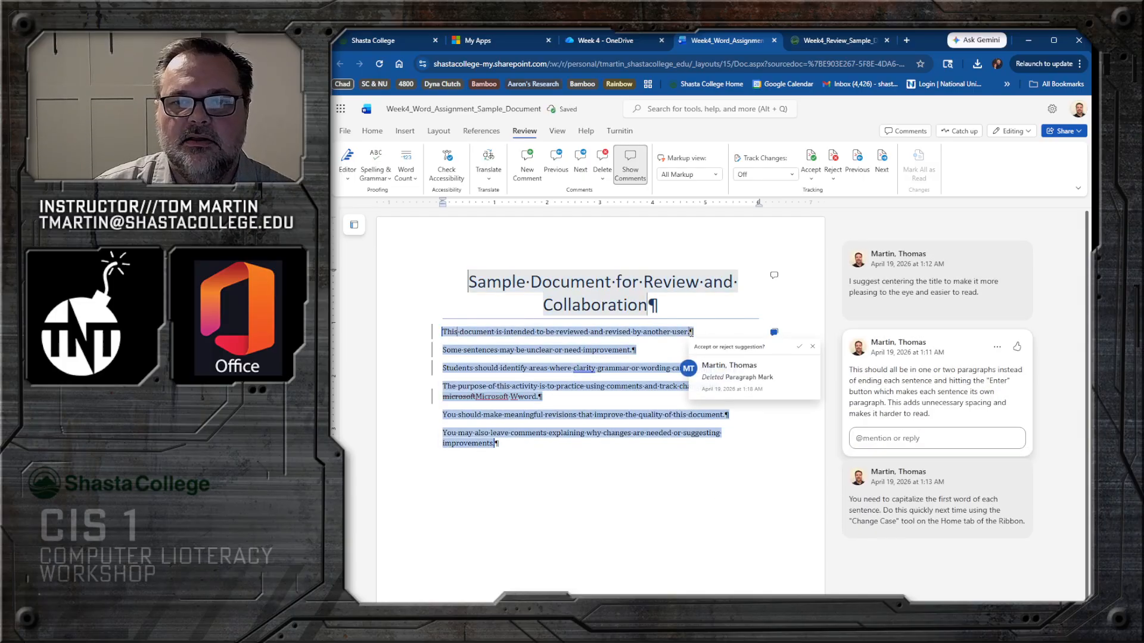
{"action": "left_click", "coordinate": [799, 347]}
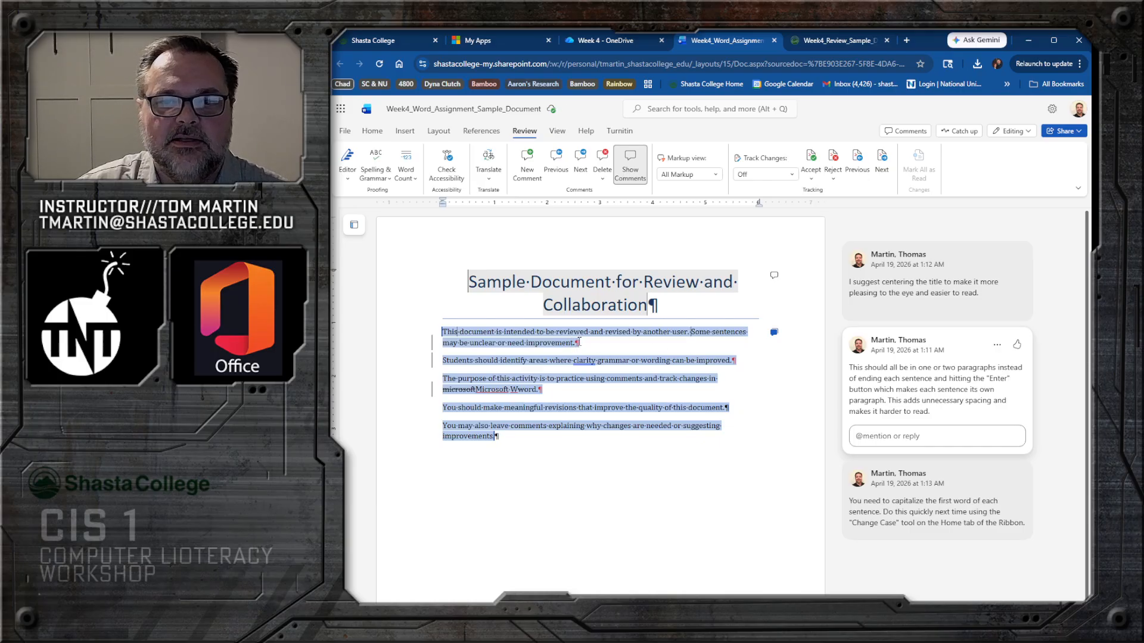
{"action": "mouse_move", "coordinate": [579, 342]}
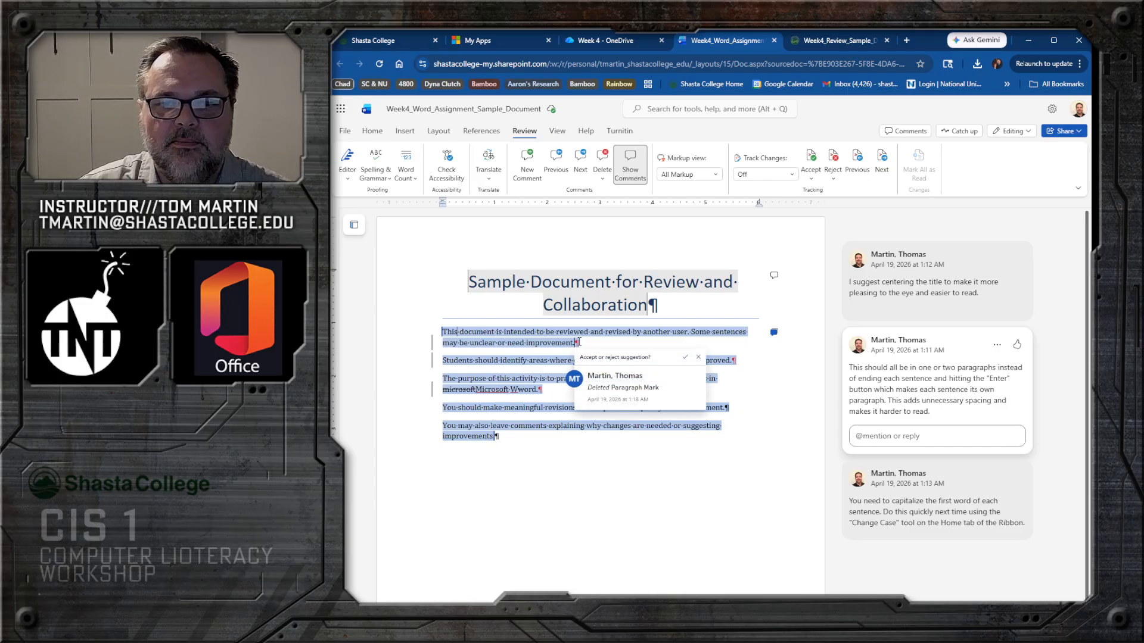
{"action": "left_click", "coordinate": [685, 358]}
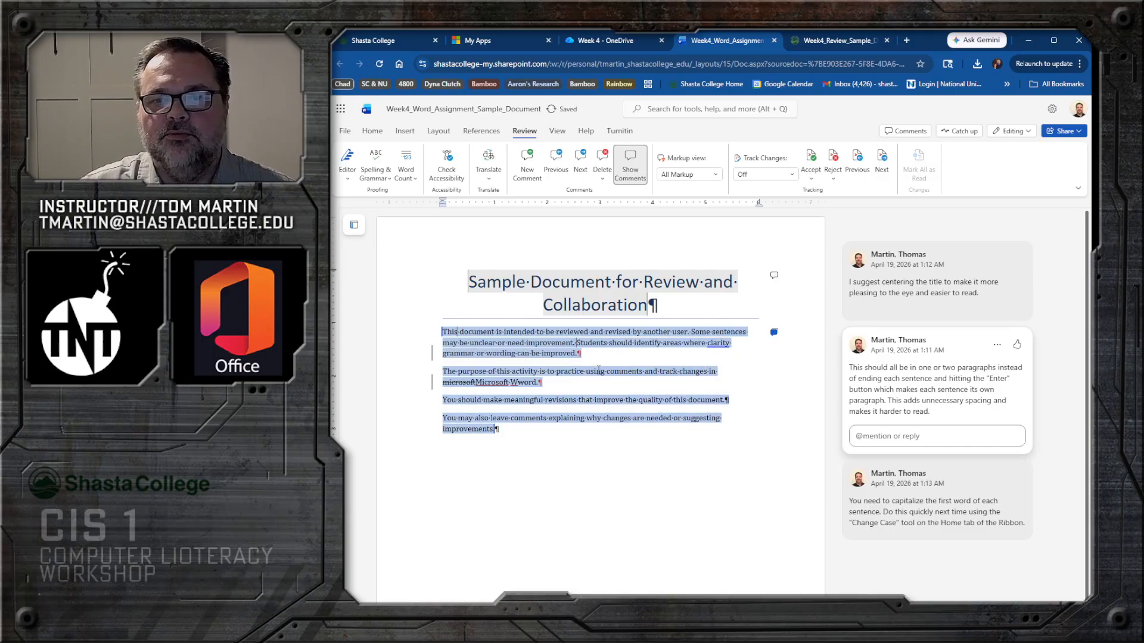
{"action": "mouse_move", "coordinate": [579, 355]}
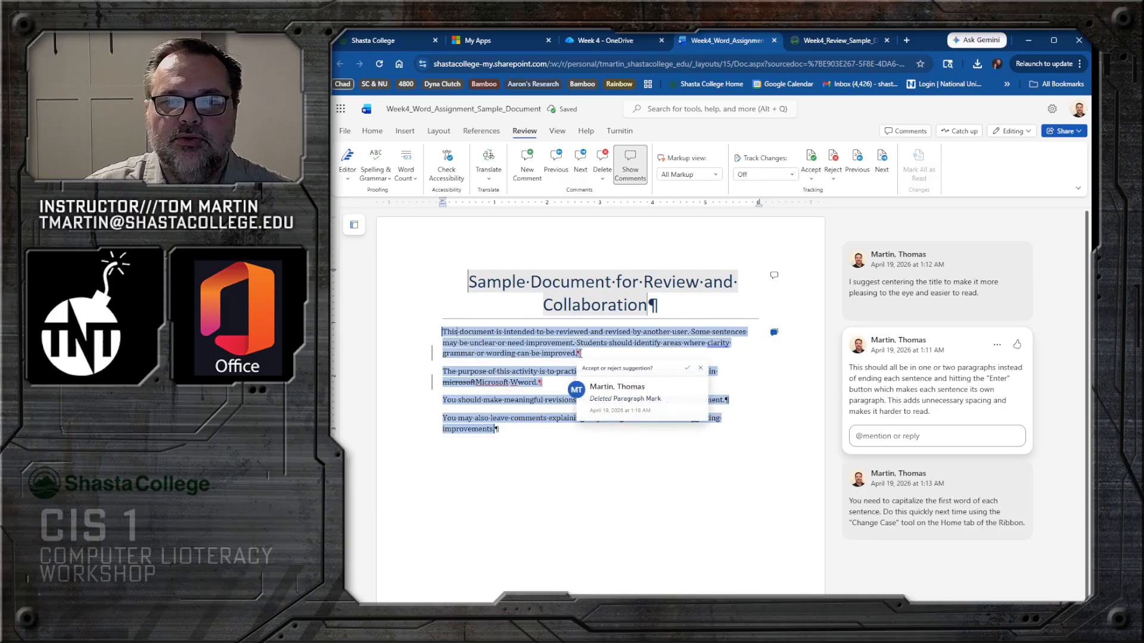
{"action": "left_click", "coordinate": [687, 368]}
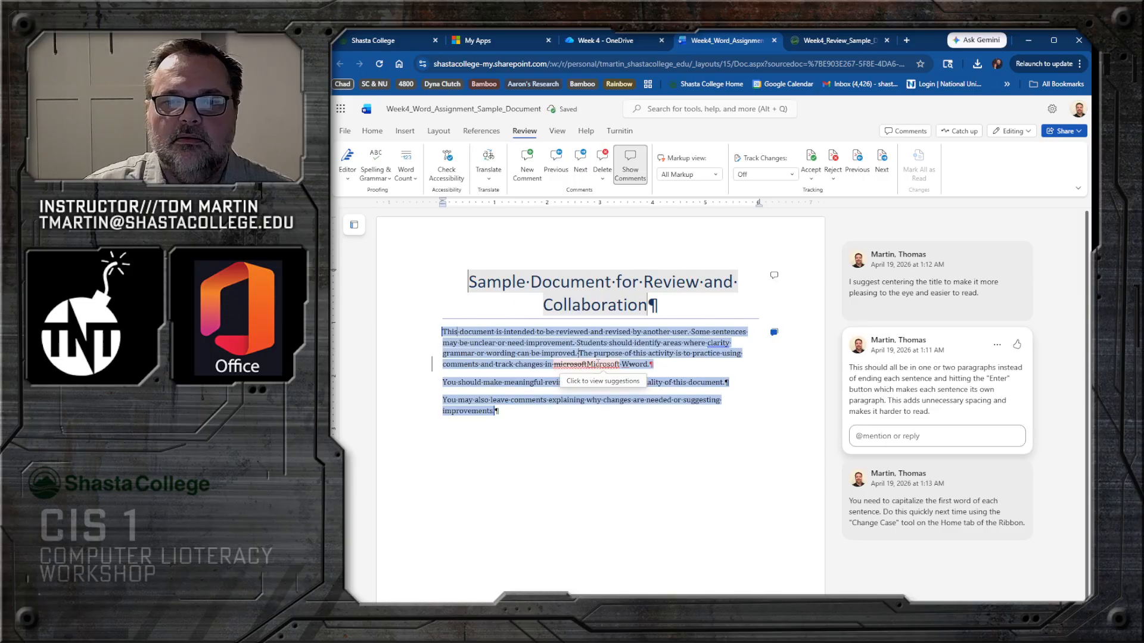
Step: Accept the tracked replacement of "microsoft" with "Microsoft" in the fourth sentence
{"action": "left_click", "coordinate": [571, 362]}
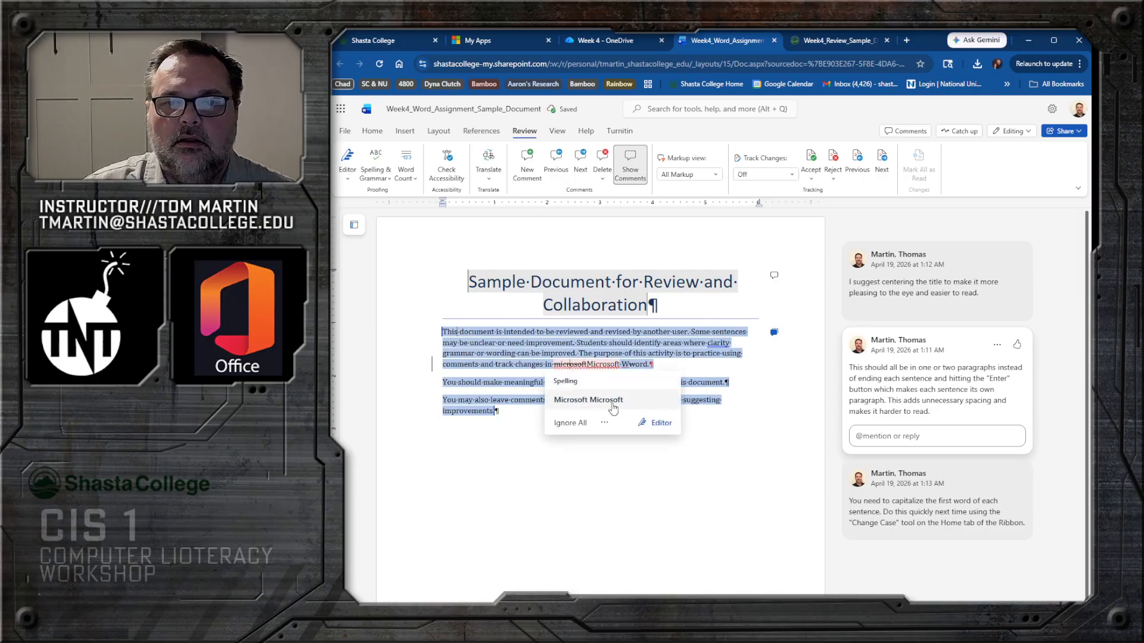
{"action": "left_click", "coordinate": [573, 402]}
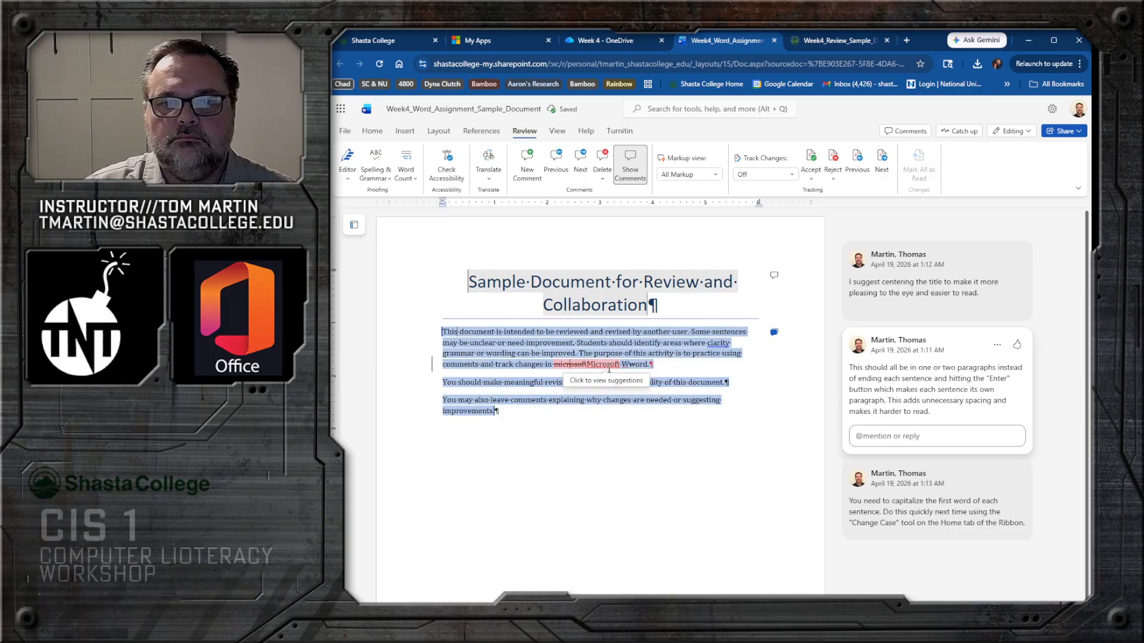
{"action": "left_click", "coordinate": [608, 364]}
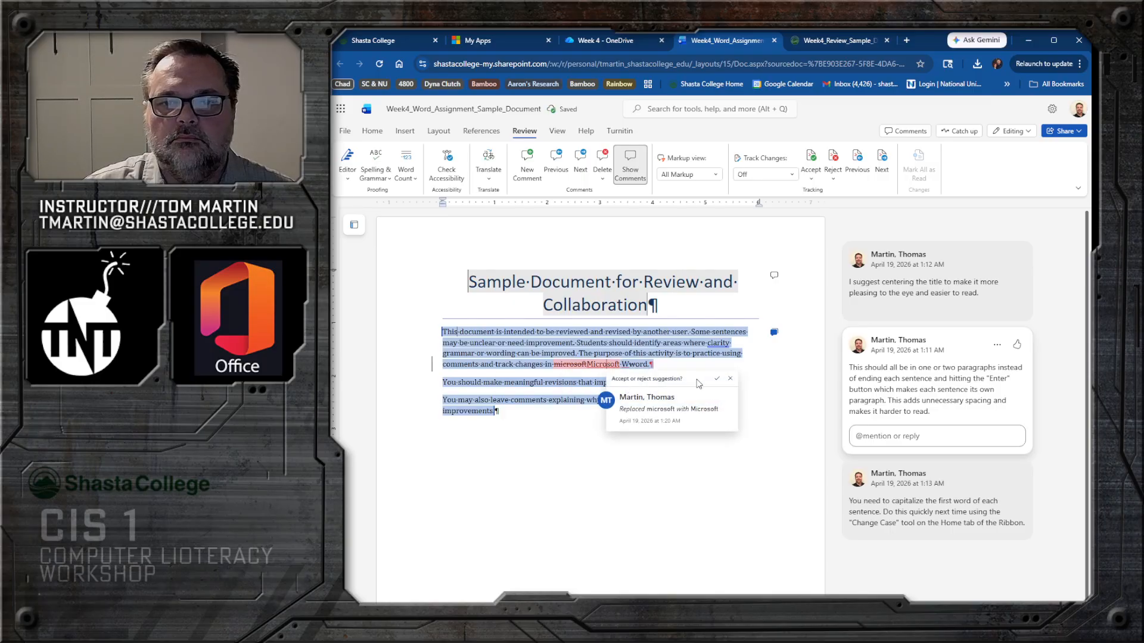
{"action": "left_click", "coordinate": [718, 380]}
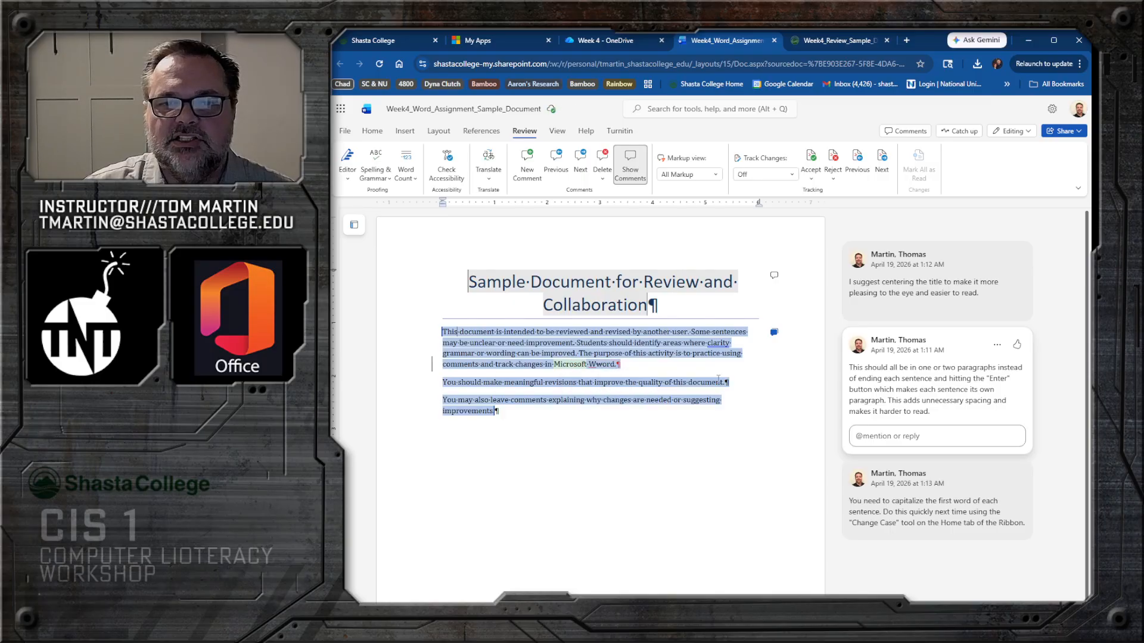
Step: Accept the remaining suggestions in the fourth sentence: the capitalized "Word" and the deleted paragraph mark
{"action": "right_click", "coordinate": [594, 365]}
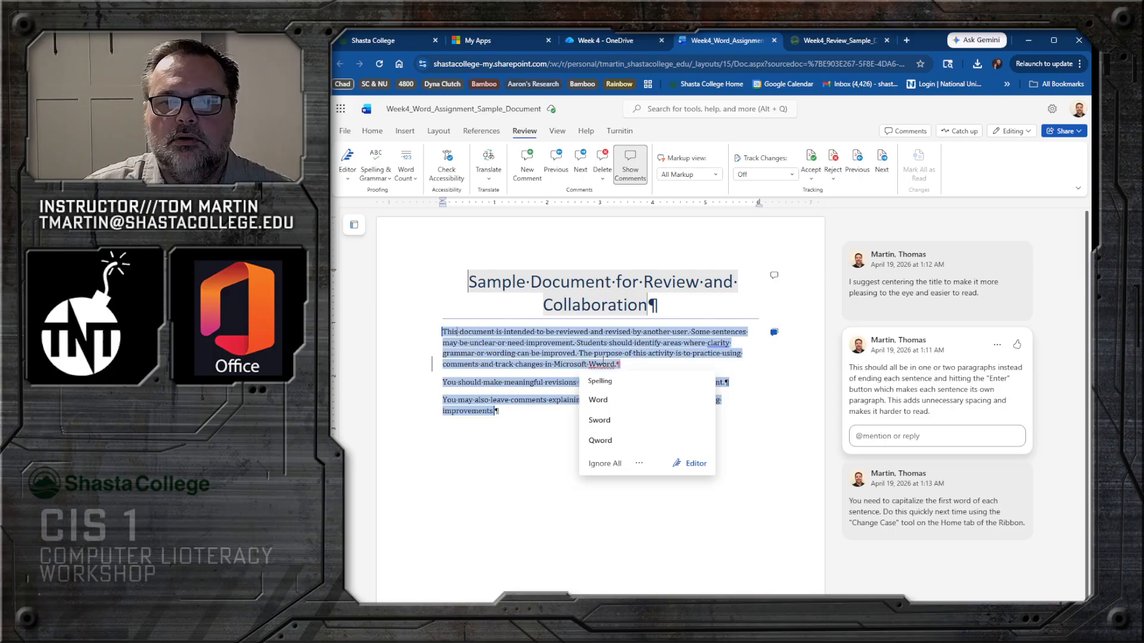
{"action": "key", "text": "Escape"}
{"action": "mouse_move", "coordinate": [618, 364]}
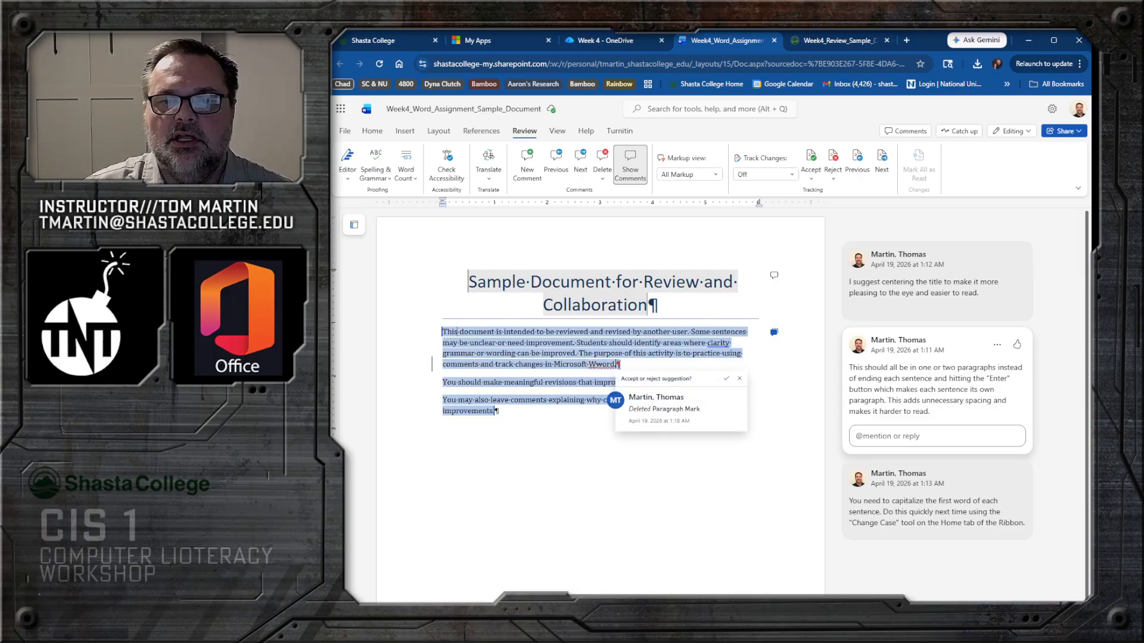
{"action": "left_click", "coordinate": [727, 381]}
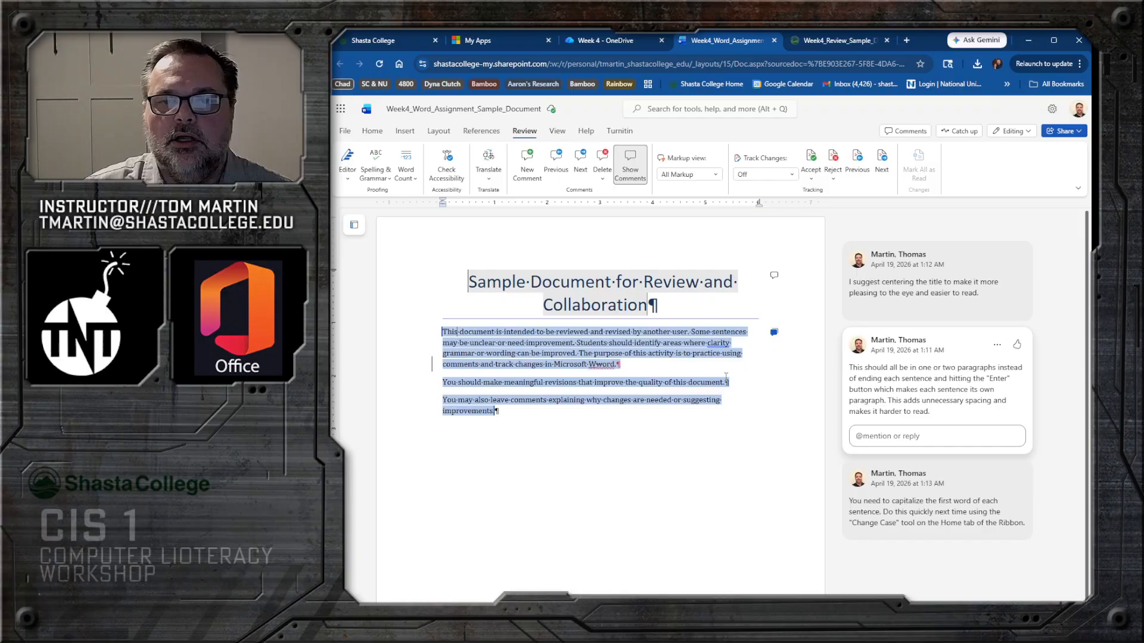
{"action": "left_click", "coordinate": [810, 159]}
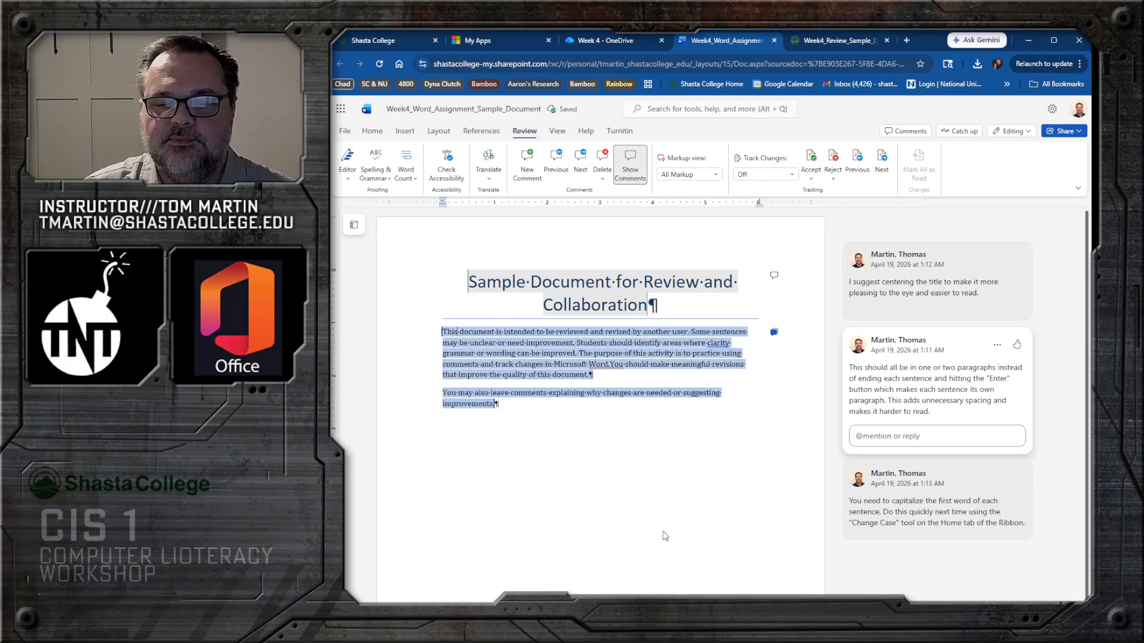
Step: Try to fix the spacing between "Word." and "You", and undo that edit along with all the accepted suggestions
{"action": "left_click", "coordinate": [613, 364]}
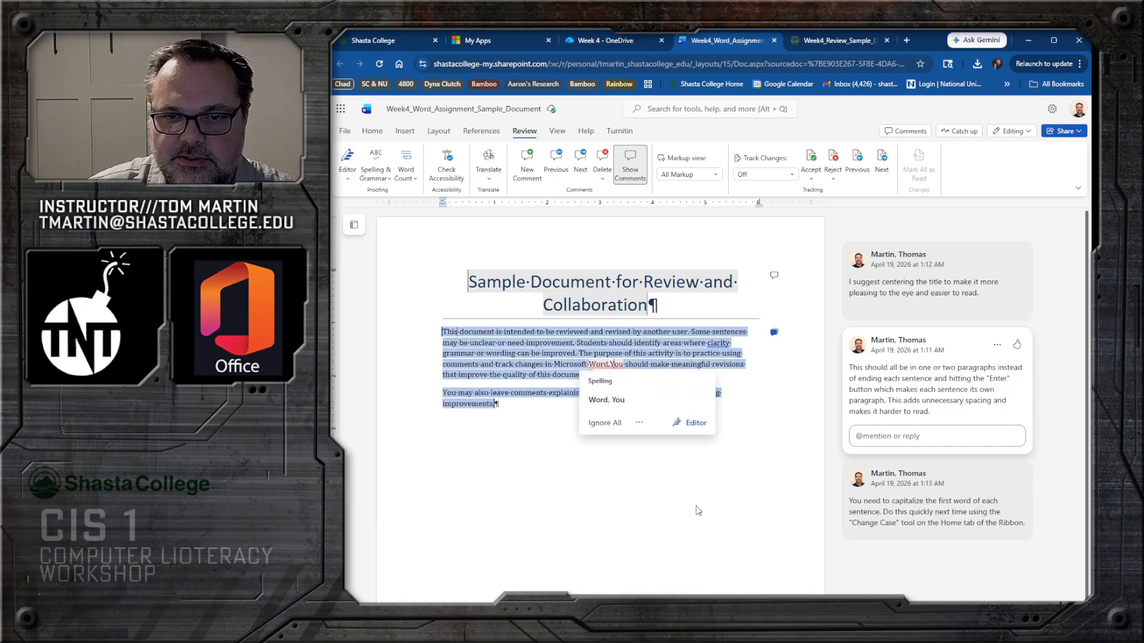
{"action": "key", "text": "BackSpace"}
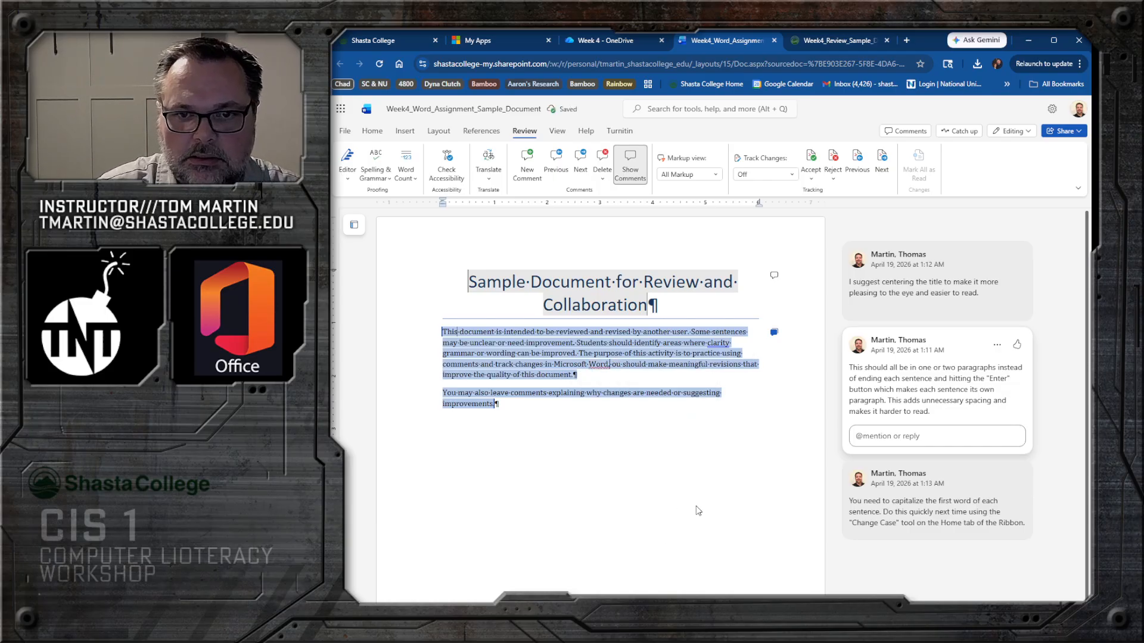
{"action": "type", "text": "bxcfh"}
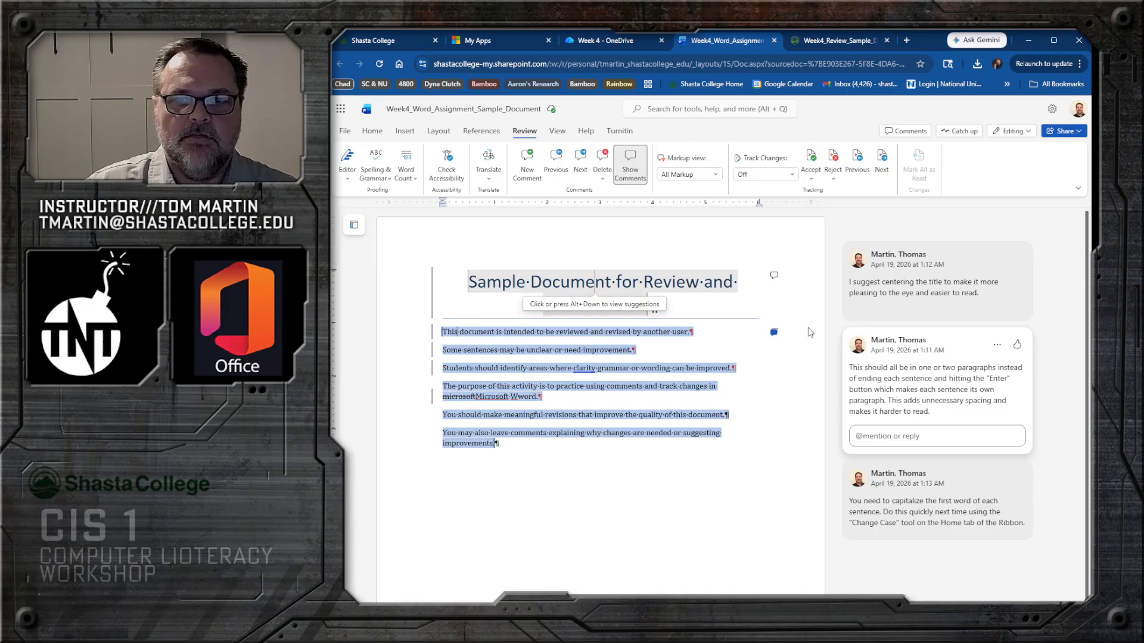
Step: Turn on Track Changes for everyone, and switch it back off
{"action": "left_click", "coordinate": [792, 174]}
{"action": "left_click", "coordinate": [758, 195]}
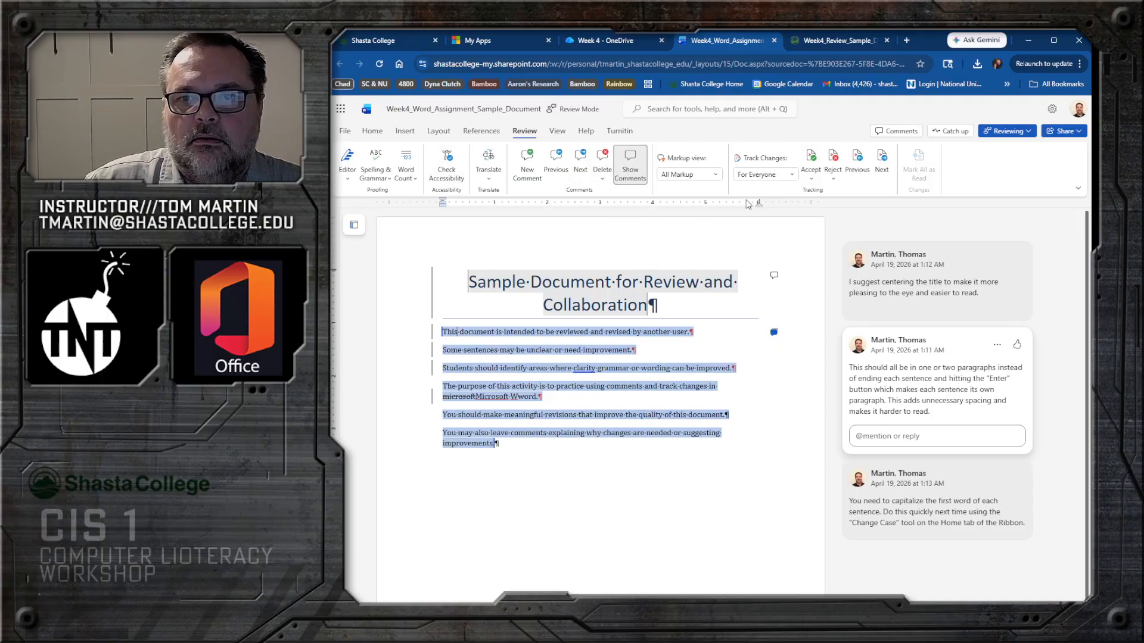
{"action": "left_click", "coordinate": [374, 133]}
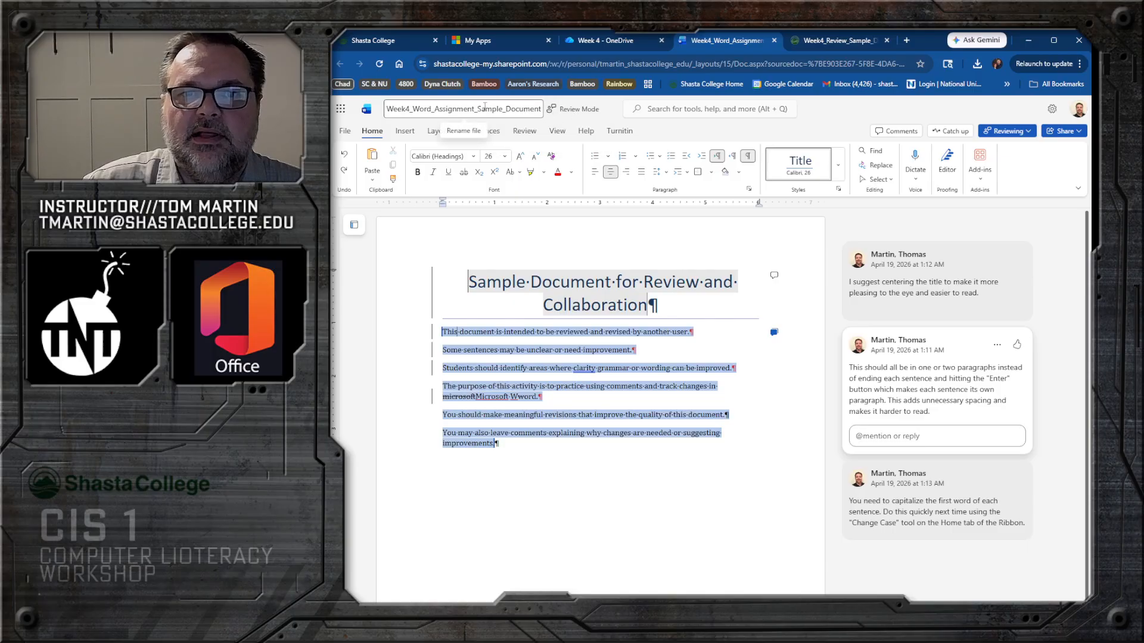
{"action": "left_click", "coordinate": [523, 133]}
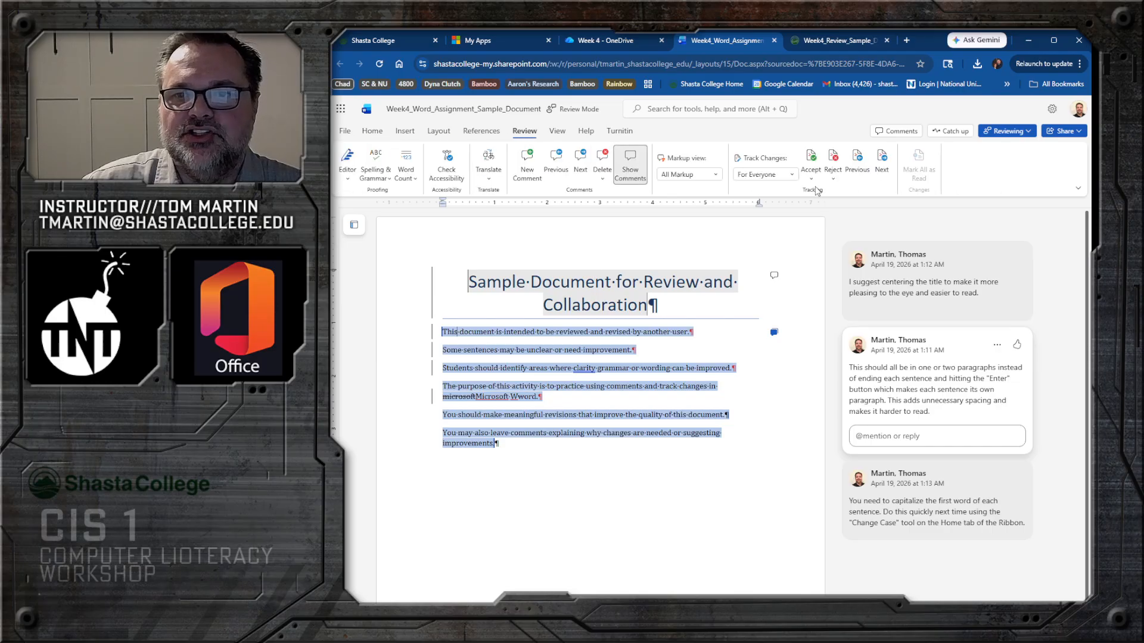
{"action": "left_click", "coordinate": [787, 175]}
{"action": "left_click", "coordinate": [752, 186]}
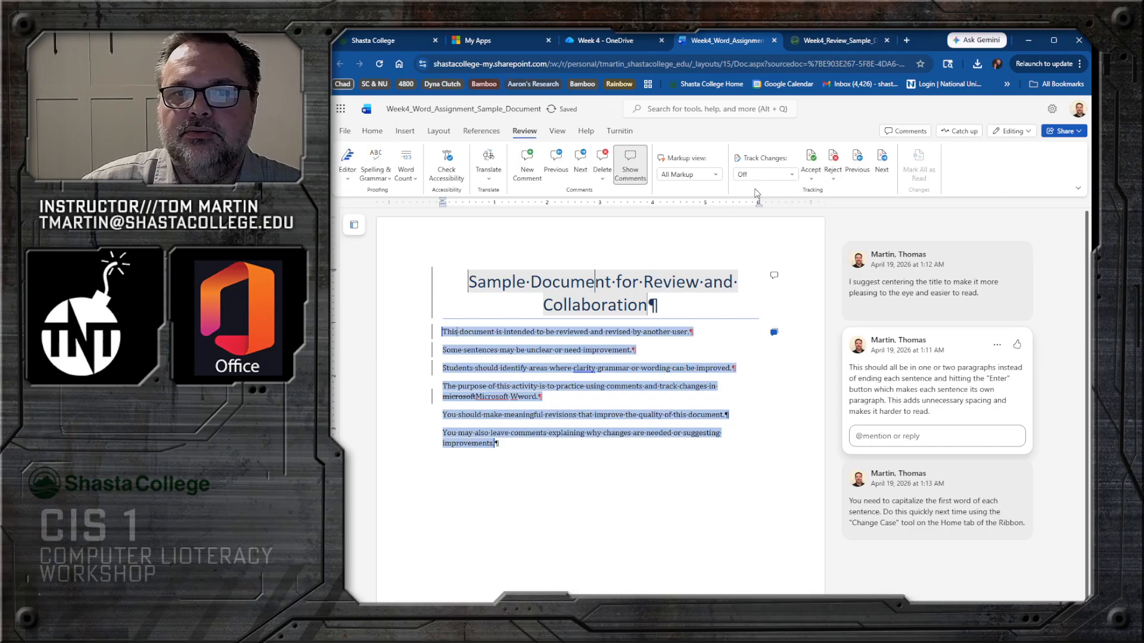
Step: Close Week4_Word_Assignment_Sample_Document and reopen it from the Week 4 folder in OneDrive
{"action": "left_click", "coordinate": [477, 110]}
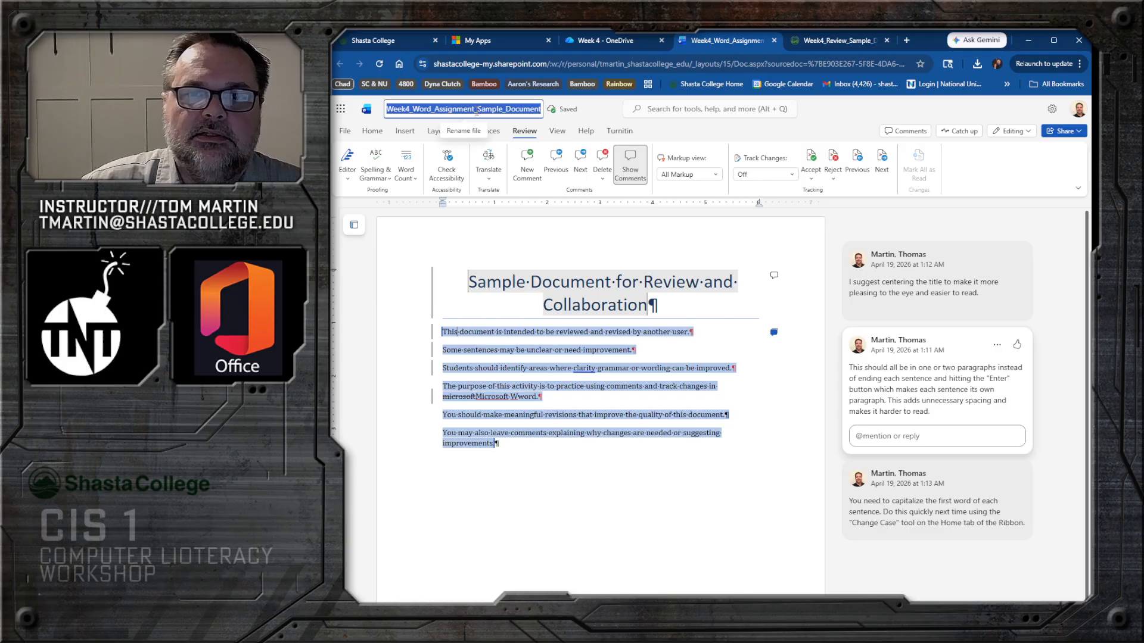
{"action": "left_click", "coordinate": [566, 115]}
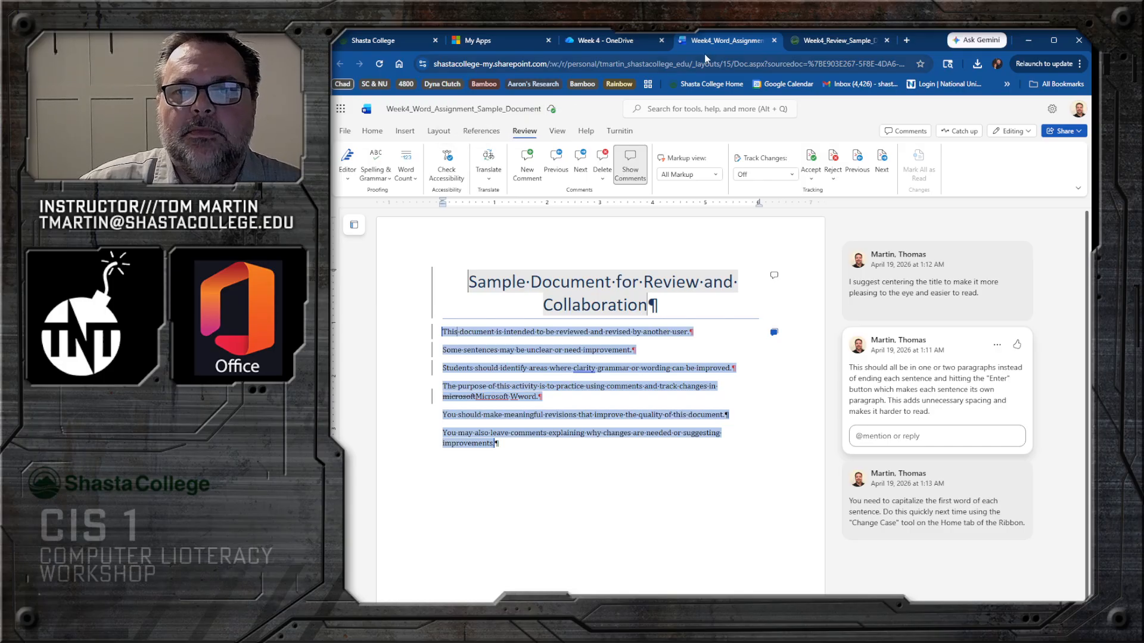
{"action": "left_click", "coordinate": [775, 41]}
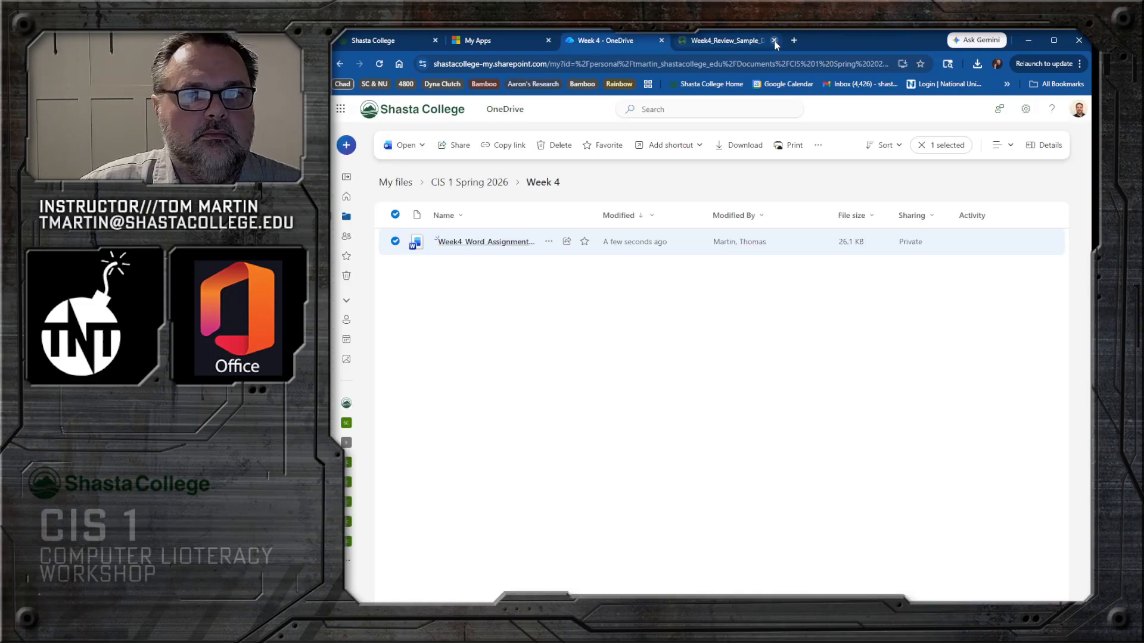
{"action": "left_click", "coordinate": [471, 247]}
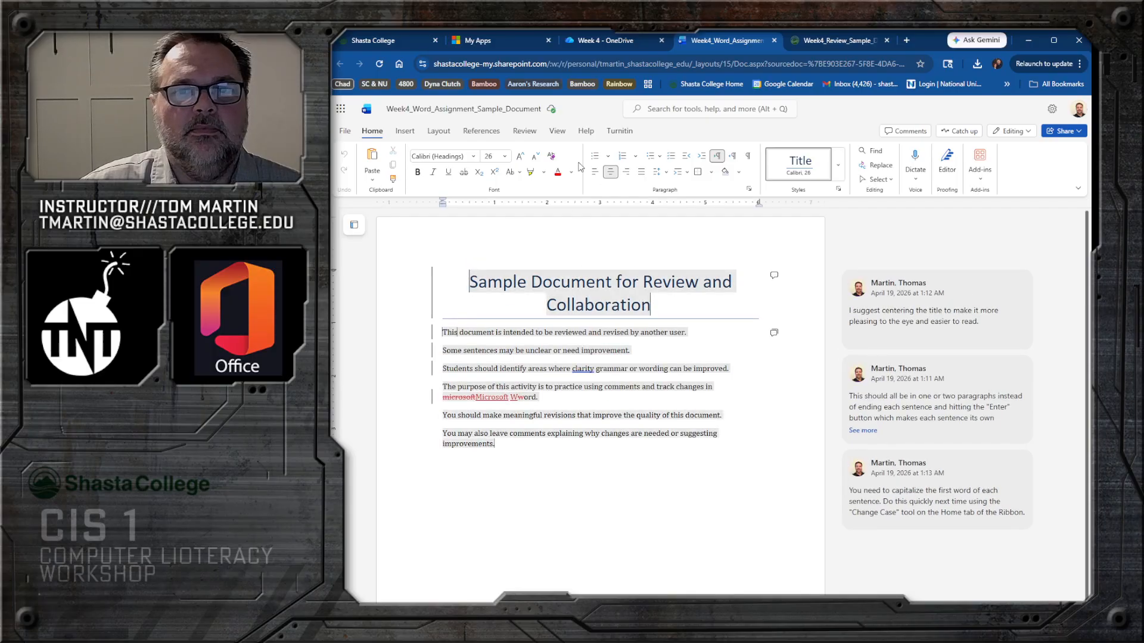
Step: Step forward through the document's tracked changes, from the first body sentence through the "Microsoft Word" edits
{"action": "left_click", "coordinate": [524, 132]}
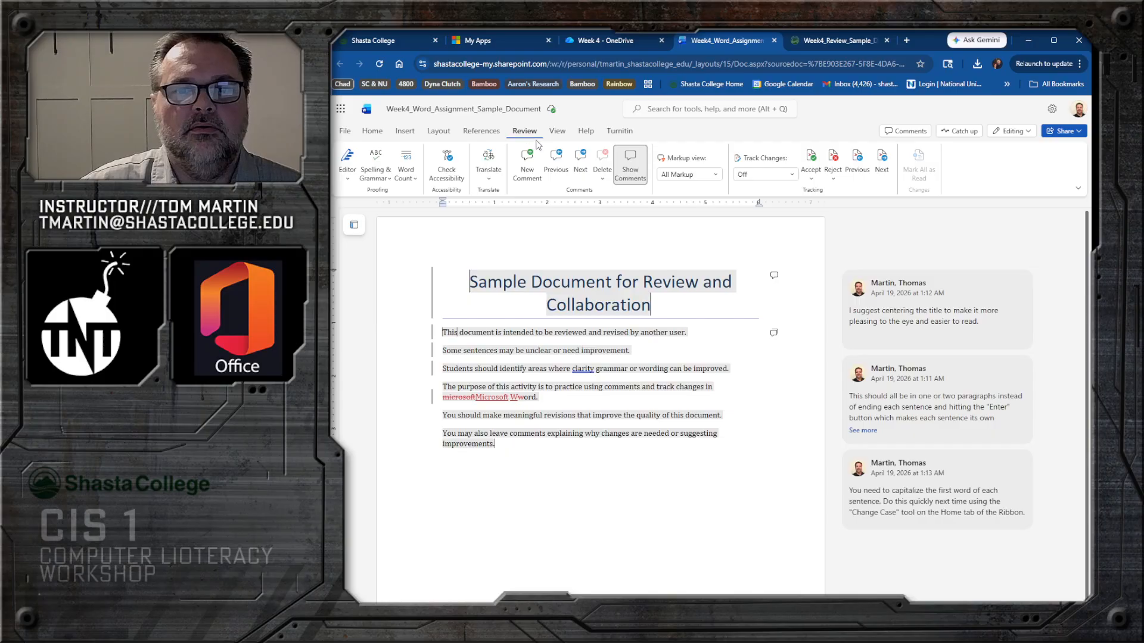
{"action": "left_click", "coordinate": [882, 165]}
{"action": "left_click", "coordinate": [882, 165]}
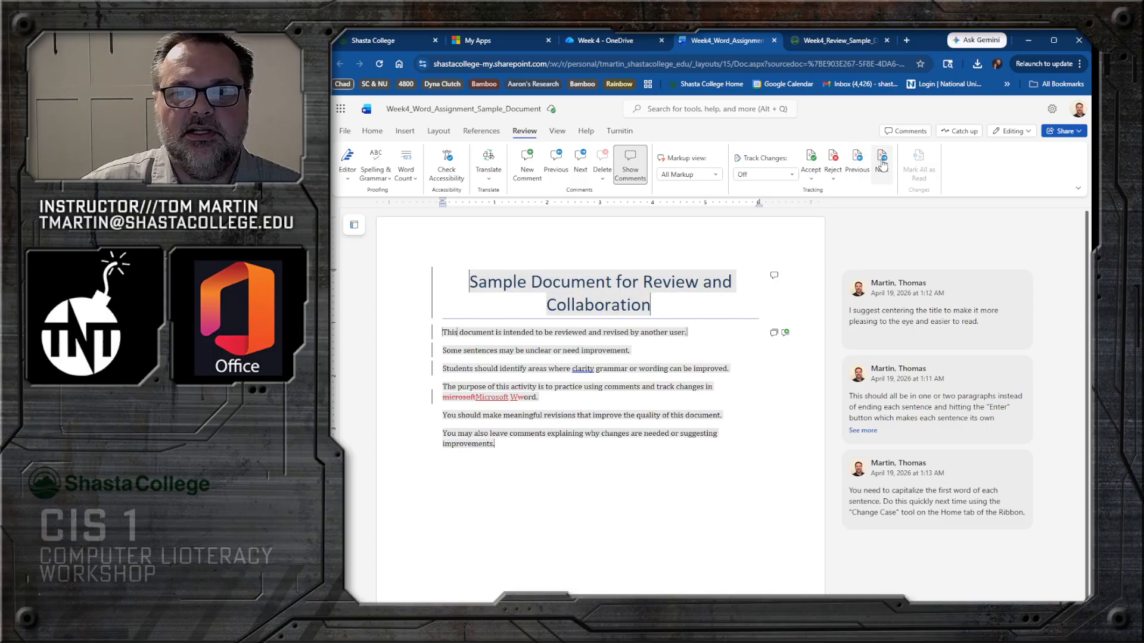
{"action": "left_click", "coordinate": [883, 165]}
{"action": "left_click", "coordinate": [882, 164]}
{"action": "left_click", "coordinate": [882, 165]}
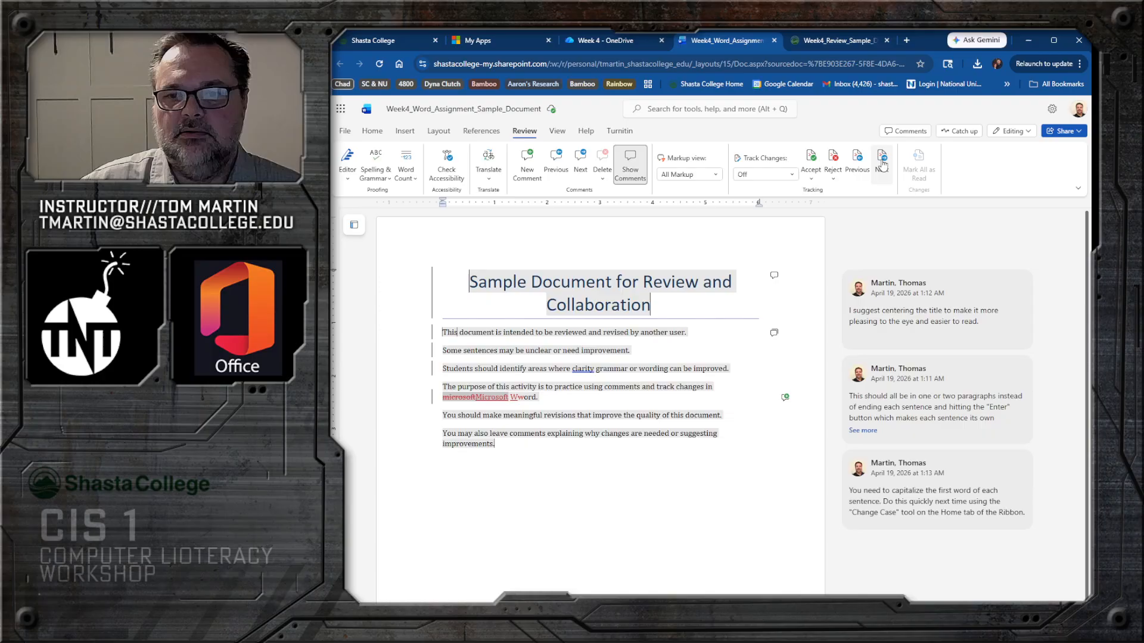
{"action": "left_click", "coordinate": [883, 165]}
{"action": "left_click", "coordinate": [882, 165]}
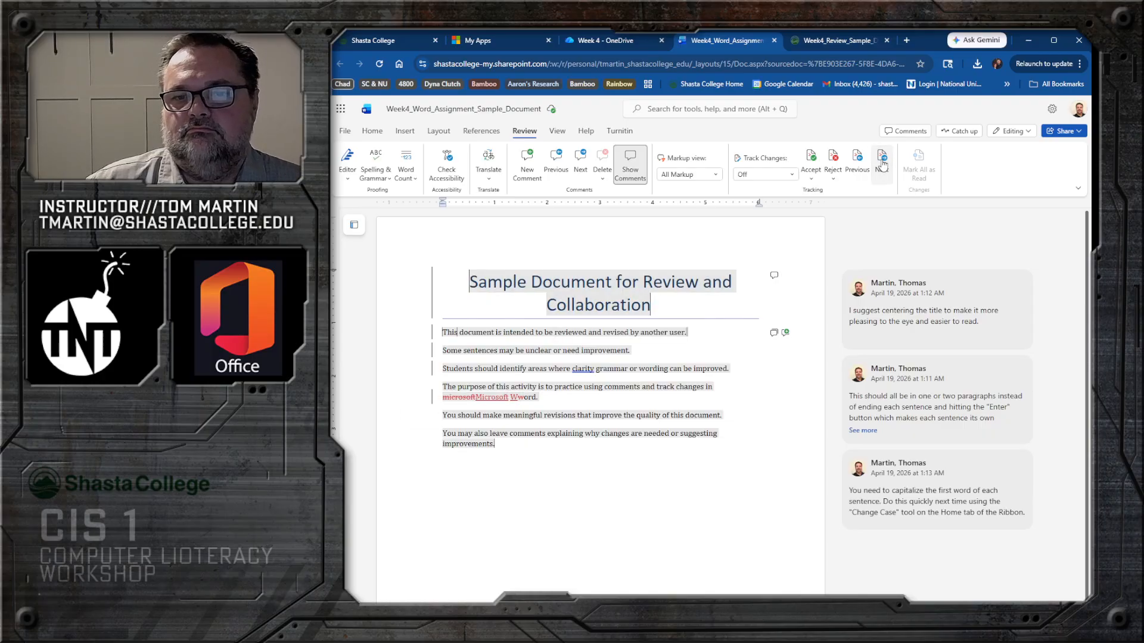